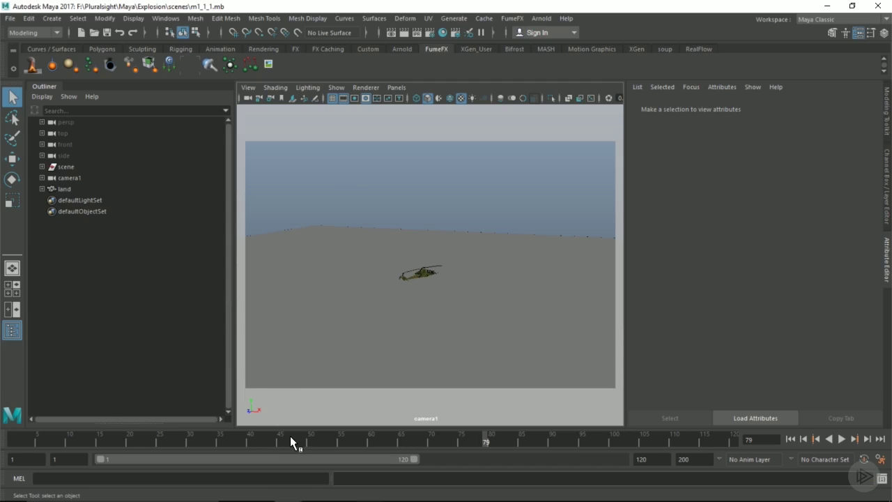
Switch the panel from camera1 to the persp camera, framed low and close on the helicopter.
{"action": "left_click_drag", "start_coordinate": [290, 435], "coordinate": [193, 426]}
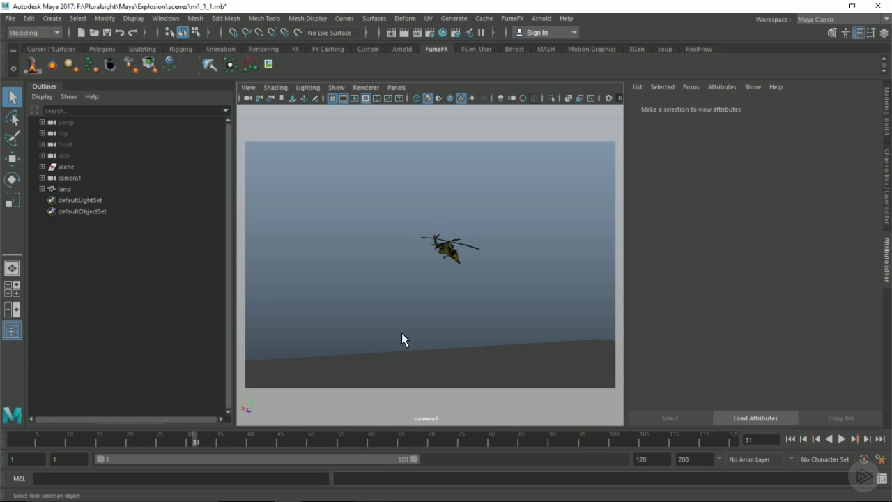
{"action": "key", "text": "space"}
{"action": "left_click_drag", "start_coordinate": [409, 319], "coordinate": [412, 296]}
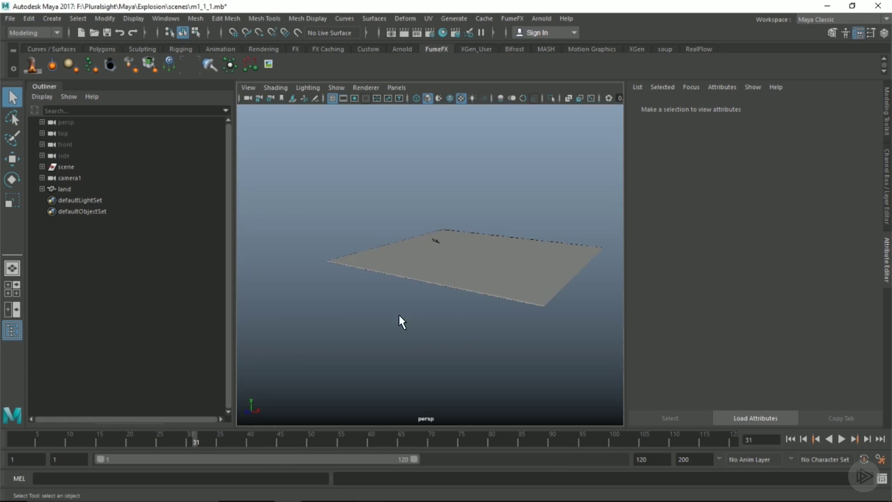
{"action": "right_click_drag", "start_coordinate": [404, 312], "coordinate": [436, 219], "text": "alt"}
{"action": "left_click_drag", "start_coordinate": [436, 218], "coordinate": [293, 390], "text": "alt"}
Scrub the flight through frames 51–85 while orbiting, ending at frame 39 with the helicopter centred.
{"action": "mouse_move", "coordinate": [204, 441]}
{"action": "left_mouse_down"}
{"action": "mouse_move", "coordinate": [338, 442]}
{"action": "mouse_move", "coordinate": [292, 439]}
{"action": "left_mouse_up"}
{"action": "mouse_move", "coordinate": [411, 317]}
{"action": "left_mouse_down", "text": "alt"}
{"action": "mouse_move", "coordinate": [504, 303]}
{"action": "mouse_move", "coordinate": [511, 291]}
{"action": "mouse_move", "coordinate": [381, 396]}
{"action": "left_mouse_up", "text": "alt"}
{"action": "left_click_drag", "start_coordinate": [310, 439], "coordinate": [486, 439]}
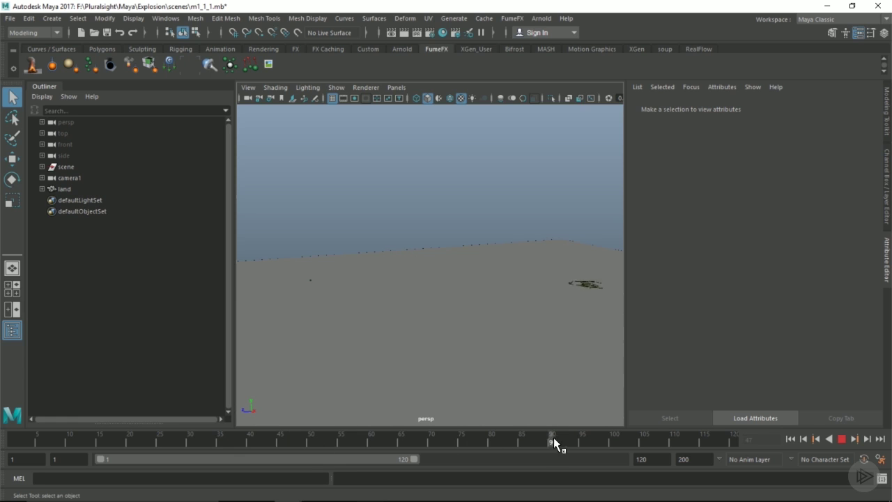
{"action": "left_click_drag", "start_coordinate": [558, 439], "coordinate": [419, 439]}
{"action": "mouse_move", "coordinate": [507, 299]}
{"action": "left_mouse_down", "text": "alt"}
{"action": "mouse_move", "coordinate": [416, 290]}
{"action": "mouse_move", "coordinate": [446, 294]}
{"action": "left_mouse_up", "text": "alt"}
{"action": "mouse_move", "coordinate": [433, 439]}
{"action": "left_mouse_down"}
{"action": "mouse_move", "coordinate": [646, 439]}
{"action": "mouse_move", "coordinate": [373, 441]}
{"action": "mouse_move", "coordinate": [531, 440]}
{"action": "mouse_move", "coordinate": [383, 440]}
{"action": "left_mouse_up"}
{"action": "mouse_move", "coordinate": [364, 285]}
{"action": "left_mouse_down", "text": "alt"}
{"action": "mouse_move", "coordinate": [480, 283]}
{"action": "mouse_move", "coordinate": [379, 277]}
{"action": "left_mouse_up", "text": "alt"}
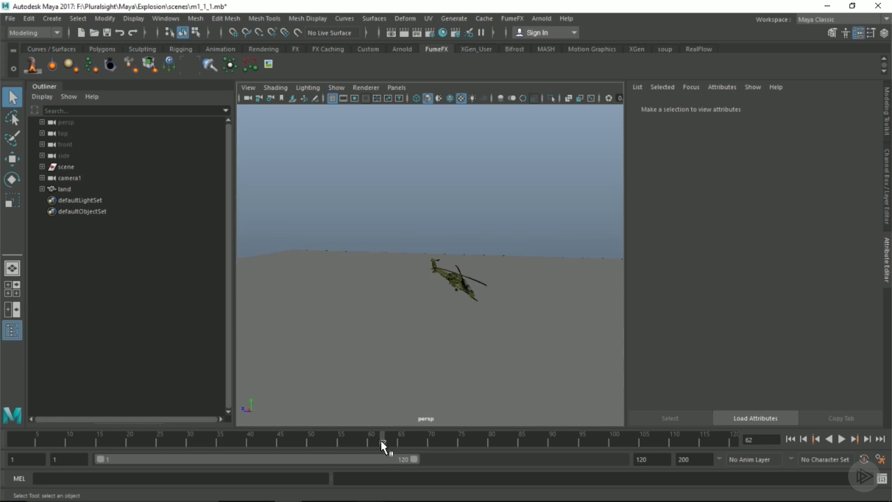
{"action": "left_click_drag", "start_coordinate": [376, 442], "coordinate": [244, 440]}
{"action": "mouse_move", "coordinate": [319, 304]}
{"action": "left_mouse_down", "text": "alt"}
{"action": "mouse_move", "coordinate": [432, 271]}
{"action": "mouse_move", "coordinate": [481, 273]}
{"action": "mouse_move", "coordinate": [450, 259]}
{"action": "left_mouse_up", "text": "alt"}
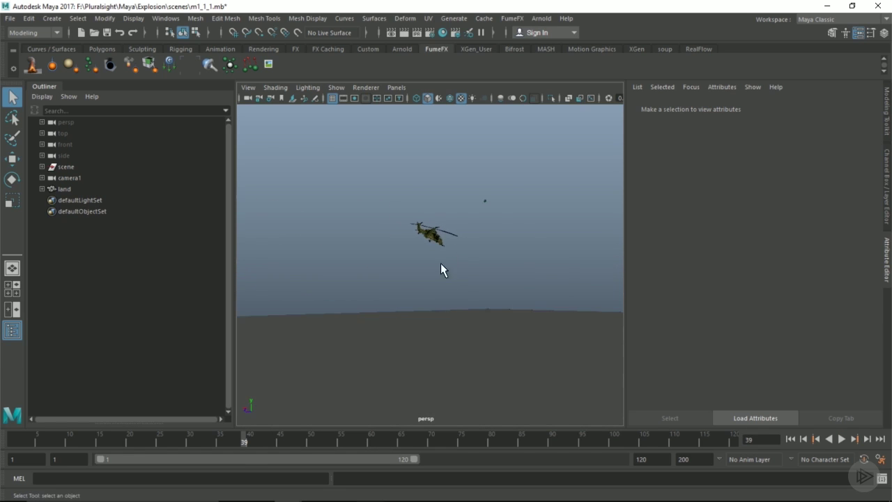
{"action": "mouse_move", "coordinate": [402, 233]}
{"action": "left_mouse_down", "text": "alt"}
{"action": "mouse_move", "coordinate": [456, 261]}
{"action": "mouse_move", "coordinate": [384, 260]}
{"action": "mouse_move", "coordinate": [488, 268]}
{"action": "left_mouse_up", "text": "alt"}
{"action": "middle_click_drag", "start_coordinate": [508, 261], "coordinate": [456, 247], "text": "alt"}
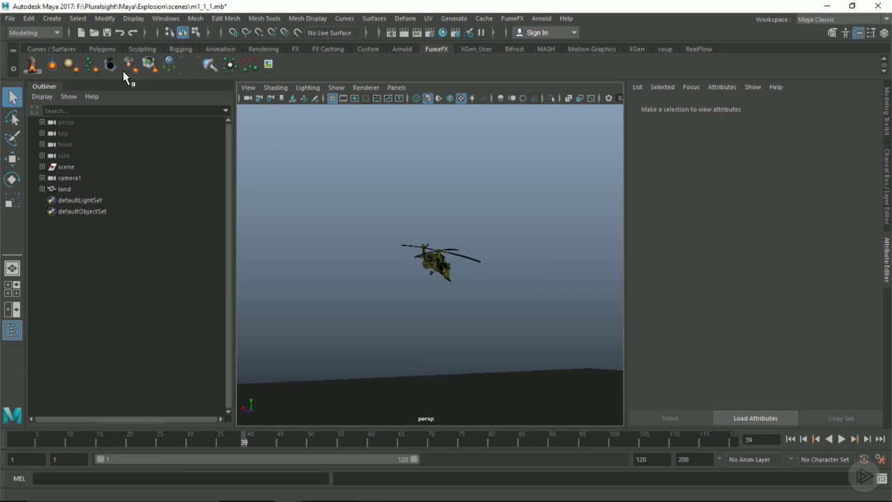
Switch to the FX menu set and create a directional nParticle emitter named traileEmitter2.
{"action": "left_click", "coordinate": [48, 32]}
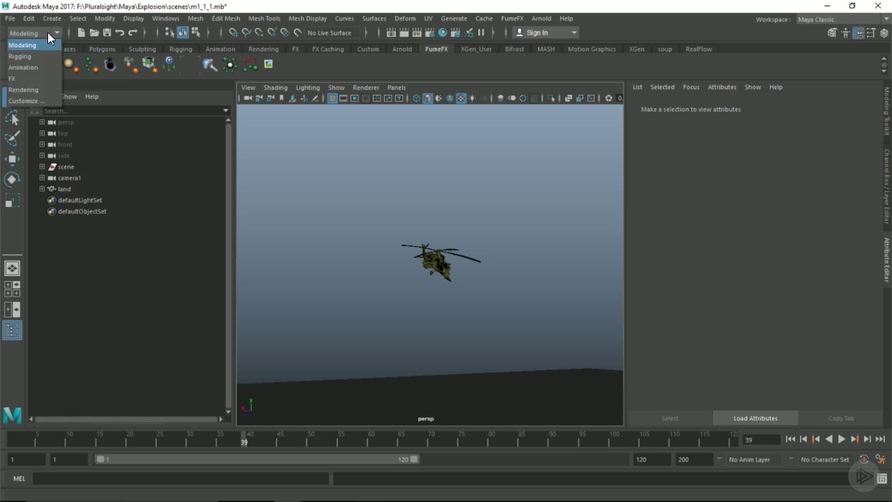
{"action": "left_click", "coordinate": [23, 78]}
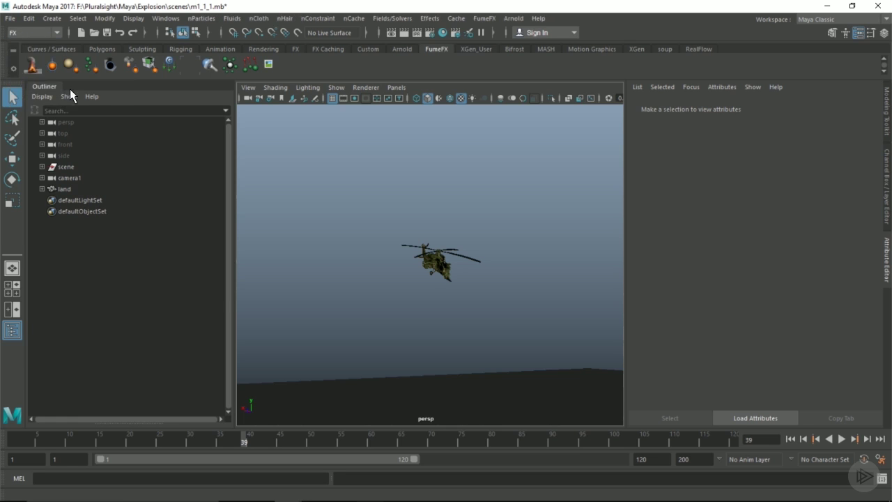
{"action": "left_click", "coordinate": [211, 17]}
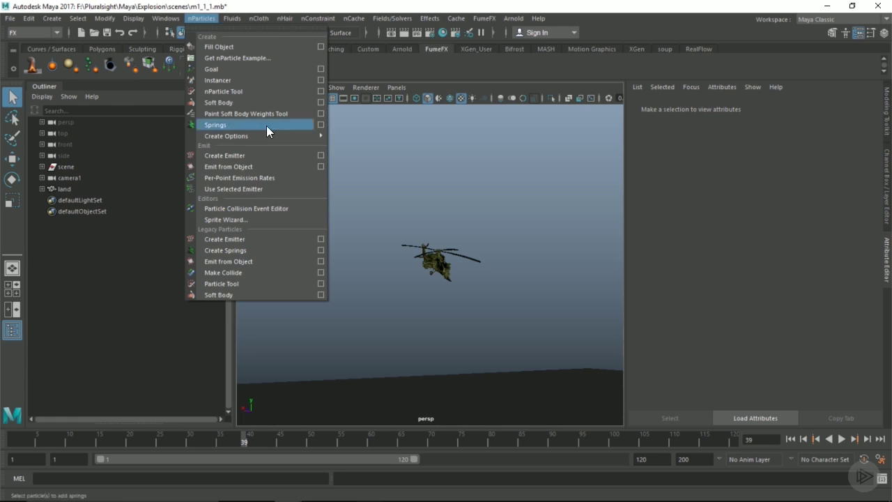
{"action": "left_click", "coordinate": [320, 155]}
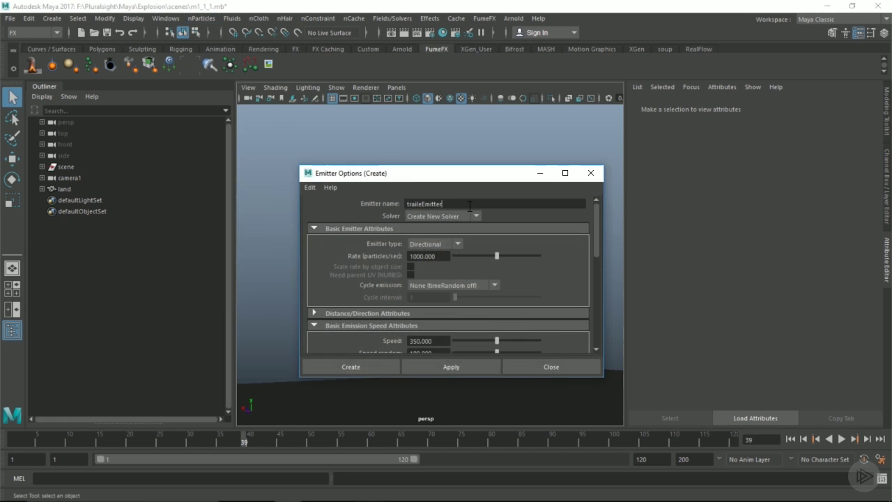
{"action": "double_click", "coordinate": [461, 204]}
{"action": "type", "text": "traileE"}
{"action": "left_click", "coordinate": [373, 363]}
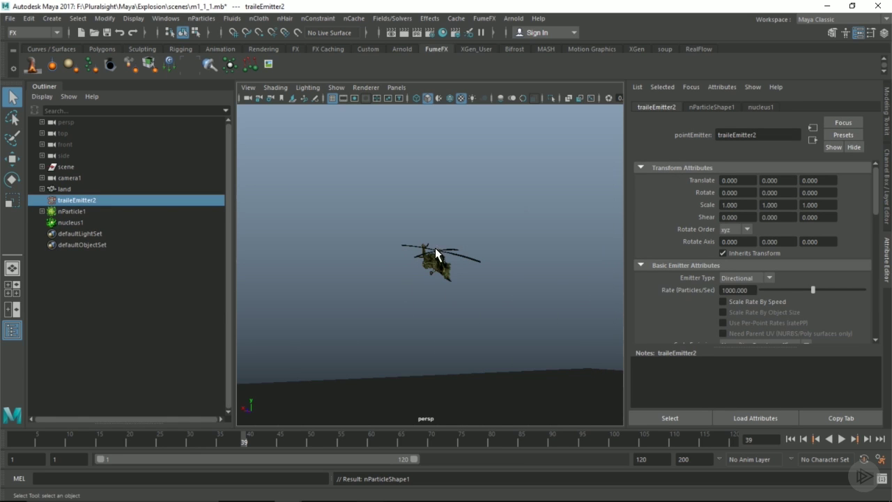
Play the animation from the start and stop it at frame 10.
{"action": "key", "text": "alt+shift+v"}
{"action": "key", "text": "alt+v"}
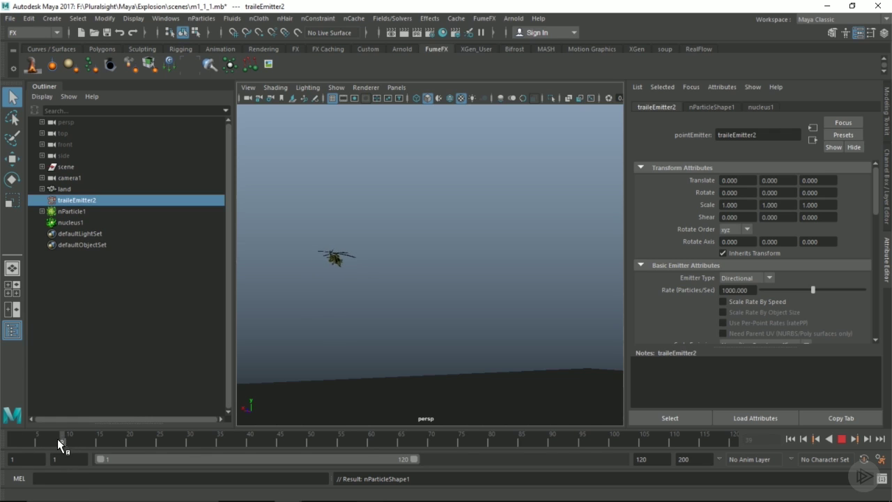
{"action": "key", "text": "alt+shift+v"}
{"action": "left_click", "coordinate": [67, 443]}
{"action": "middle_click_drag", "start_coordinate": [384, 282], "coordinate": [537, 281], "text": "alt"}
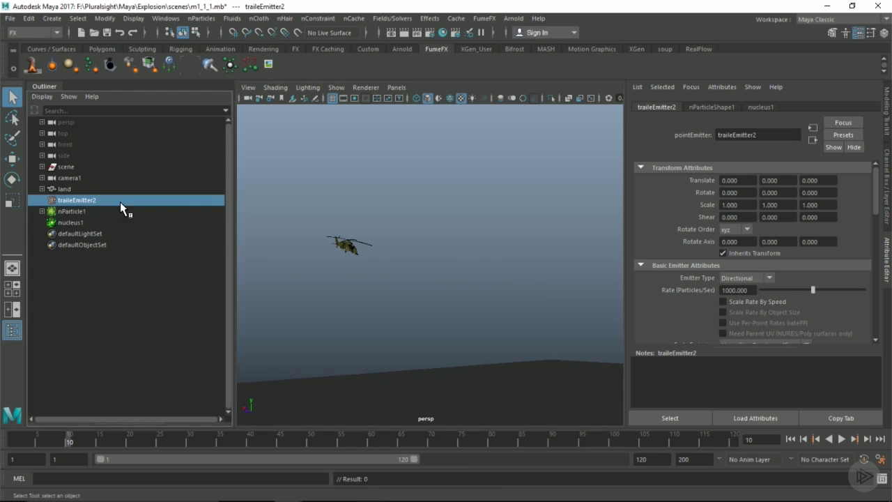
Set nucleus1's Start Frame to 10.
{"action": "key", "text": "w"}
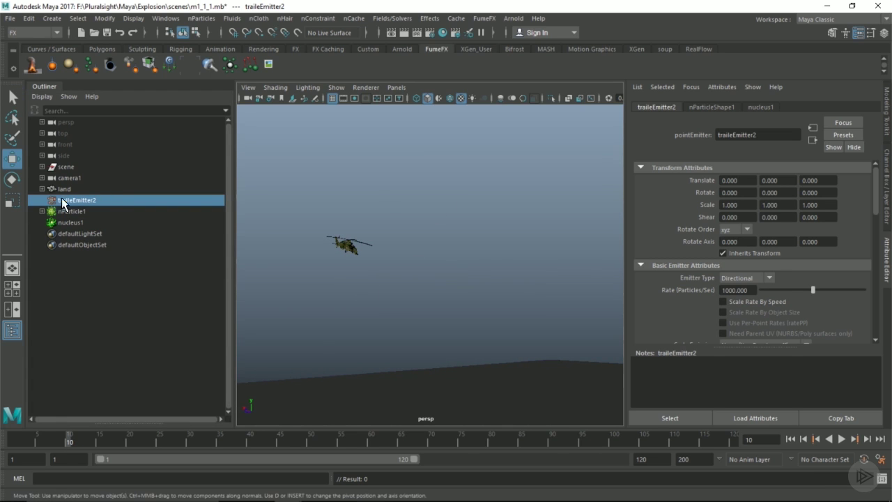
{"action": "left_click", "coordinate": [66, 221]}
{"action": "scroll", "coordinate": [738, 292], "scroll_direction": "down", "scroll_amount": 10}
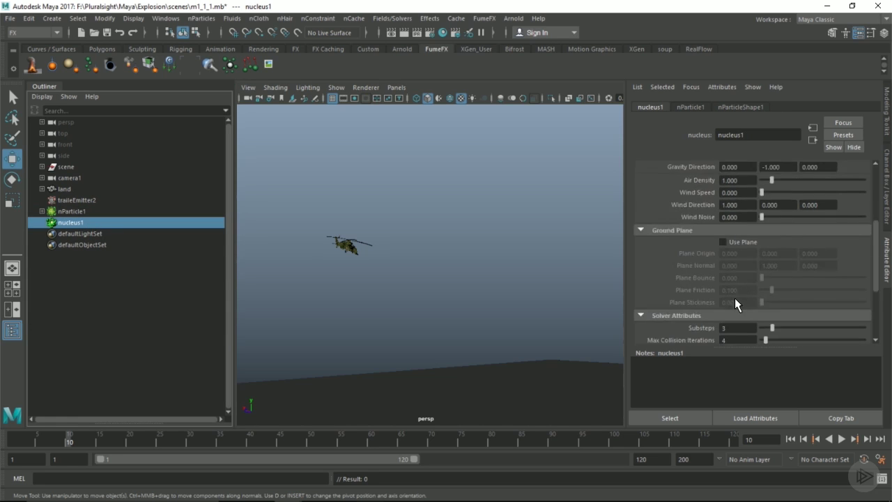
{"action": "left_click", "coordinate": [737, 313]}
{"action": "type", "text": "10"}
{"action": "key", "text": "Return"}
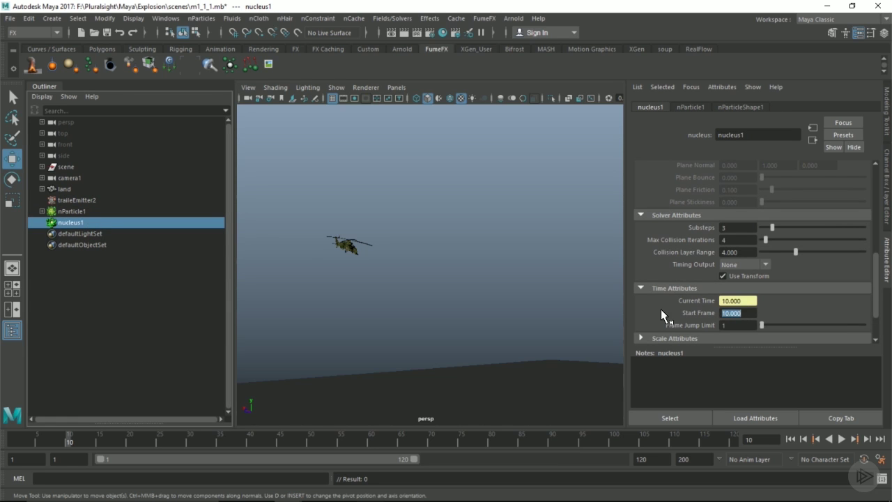
Point-snap traileEmitter2 onto the helicopter and frame the view on it.
{"action": "left_click", "coordinate": [92, 200]}
{"action": "key", "text": "f"}
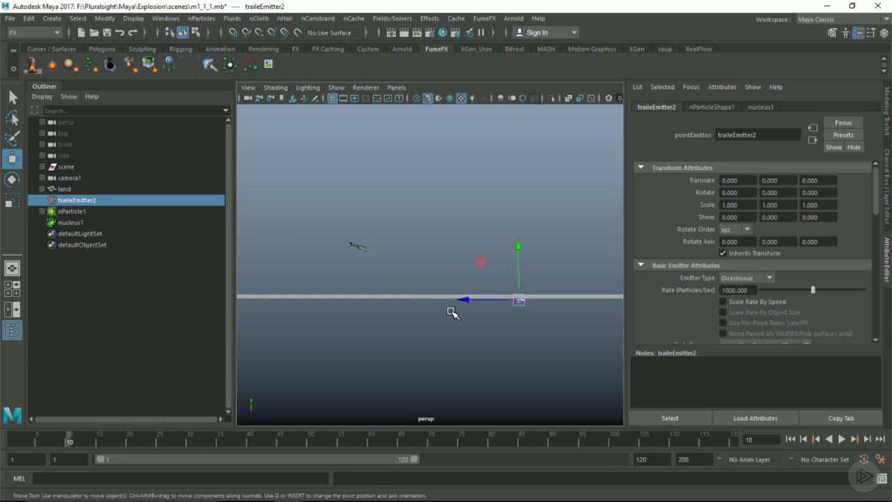
{"action": "key", "text": "v"}
{"action": "left_click_drag", "start_coordinate": [519, 301], "coordinate": [361, 253]}
{"action": "key", "text": "f"}
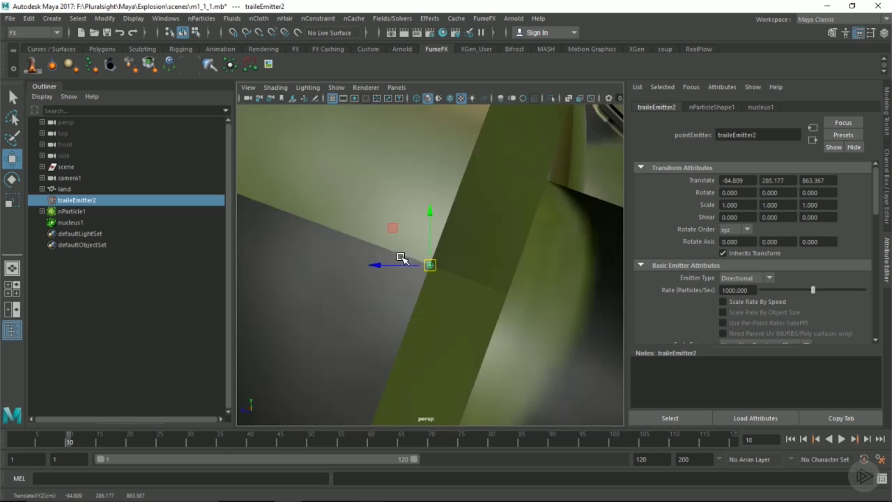
{"action": "scroll", "coordinate": [427, 253], "scroll_direction": "down", "scroll_amount": 10}
{"action": "left_click_drag", "start_coordinate": [427, 252], "coordinate": [266, 294], "text": "alt"}
{"action": "scroll", "coordinate": [394, 272], "scroll_direction": "up", "scroll_amount": 6}
Snap the emitter beside the rocket pod and nudge it to -94.054, 290.484, 879.775.
{"action": "key", "text": "v"}
{"action": "middle_click_drag", "start_coordinate": [266, 294], "coordinate": [267, 294]}
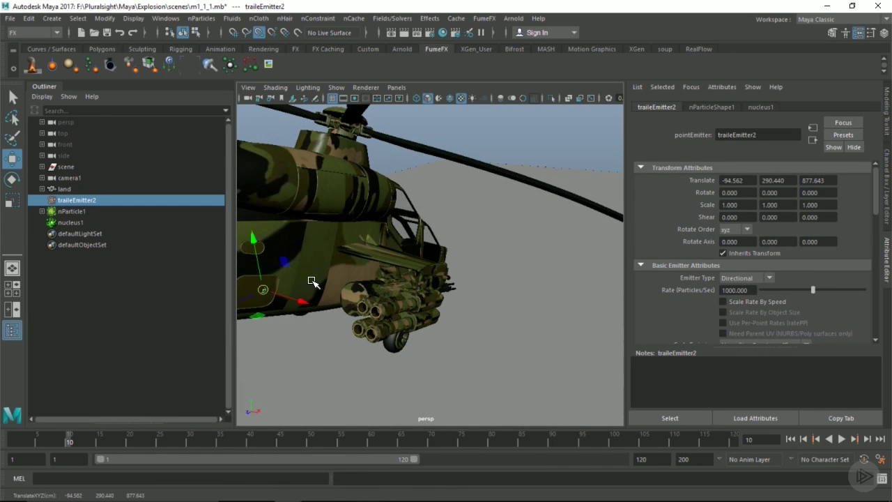
{"action": "left_click_drag", "start_coordinate": [308, 288], "coordinate": [446, 276], "text": "alt"}
{"action": "scroll", "coordinate": [390, 282], "scroll_direction": "up", "scroll_amount": 6}
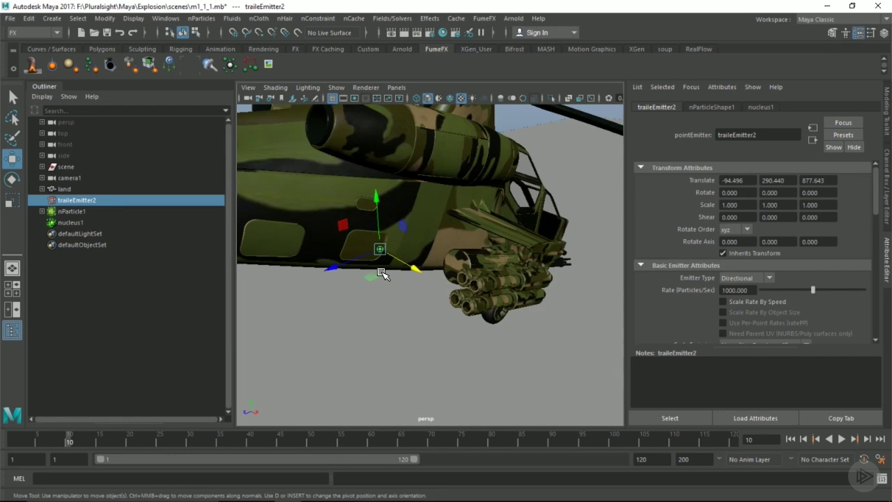
{"action": "left_click_drag", "start_coordinate": [363, 264], "coordinate": [441, 277]}
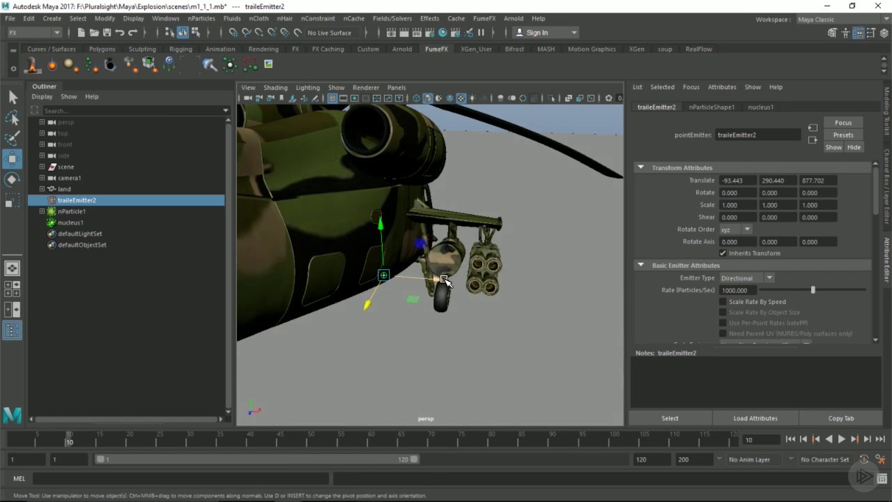
{"action": "mouse_move", "coordinate": [381, 233]}
{"action": "left_mouse_down"}
{"action": "mouse_move", "coordinate": [372, 221]}
{"action": "mouse_move", "coordinate": [369, 237]}
{"action": "left_mouse_up"}
Parent-constrain traileEmitter2 to the helicopter body m1_02_body.
{"action": "left_click", "coordinate": [359, 236]}
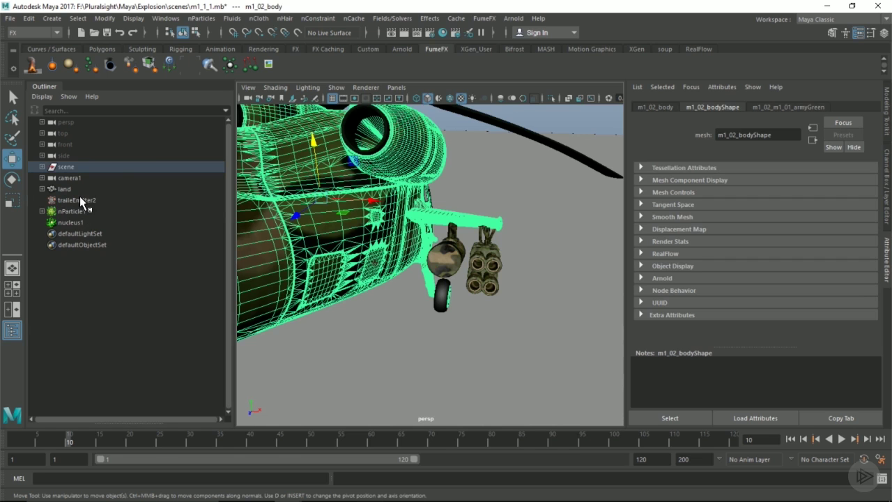
{"action": "left_click_drag", "start_coordinate": [324, 214], "coordinate": [351, 241], "text": "alt"}
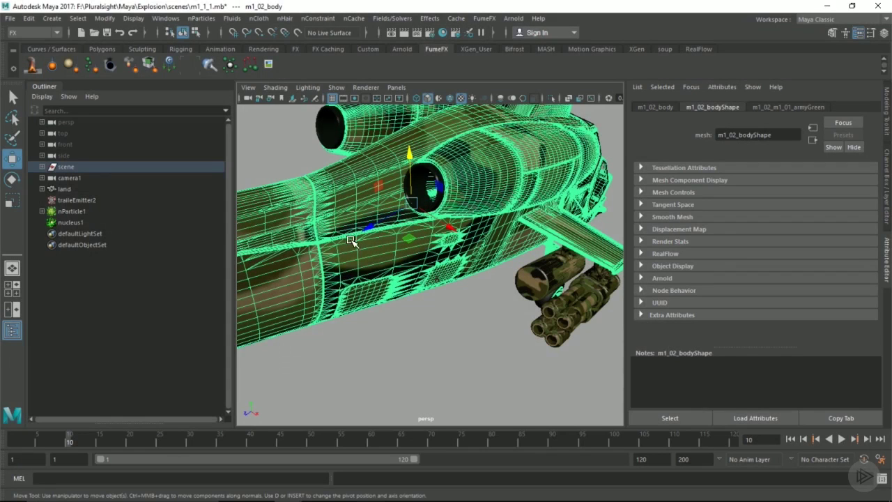
{"action": "left_click", "coordinate": [75, 201]}
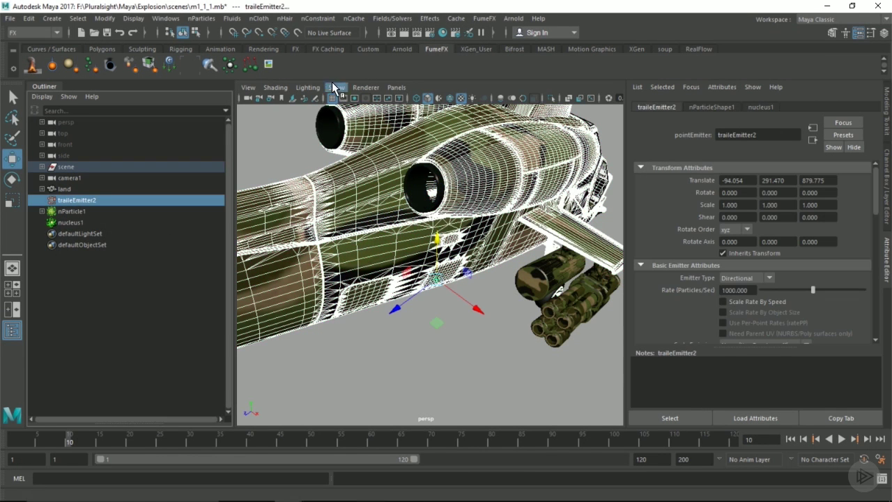
{"action": "key", "text": "space"}
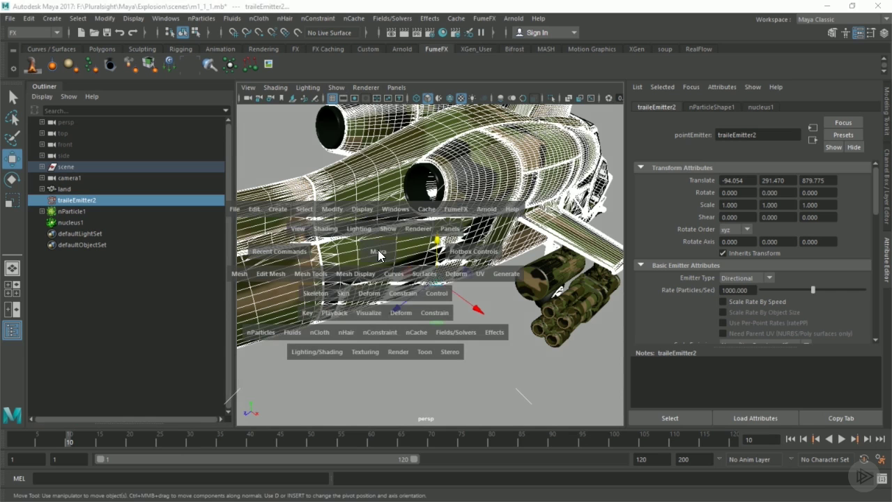
{"action": "left_click", "coordinate": [406, 293]}
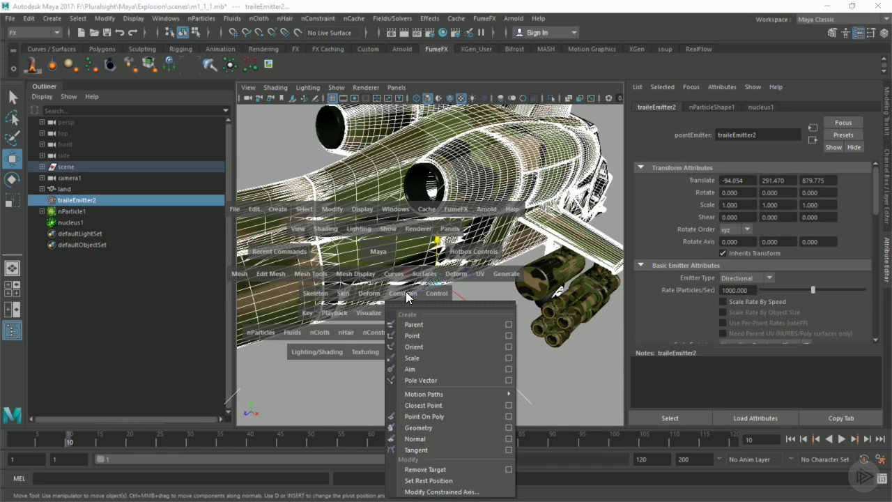
{"action": "left_click", "coordinate": [507, 324]}
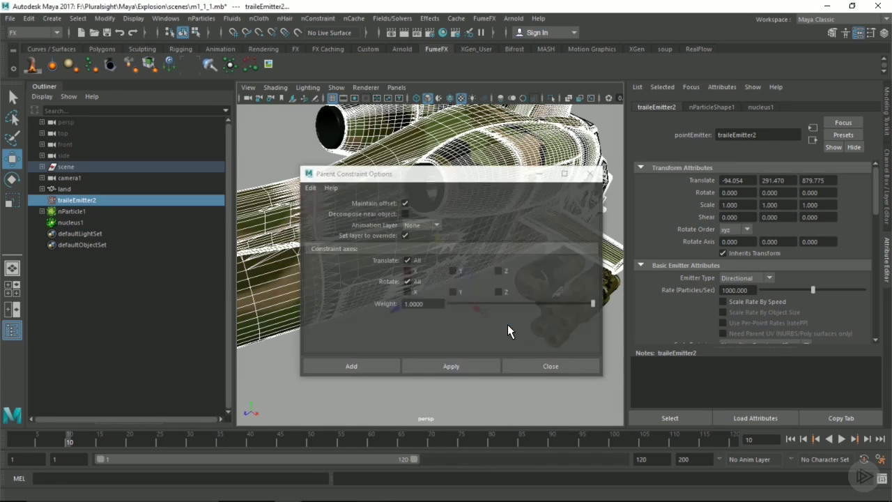
{"action": "left_click", "coordinate": [376, 365]}
Clear the selection and scrub to frame 19 to see the trail follow the helicopter.
{"action": "left_click_drag", "start_coordinate": [376, 348], "coordinate": [369, 240], "text": "alt"}
{"action": "left_click", "coordinate": [298, 272]}
{"action": "left_click_drag", "start_coordinate": [19, 440], "coordinate": [124, 439]}
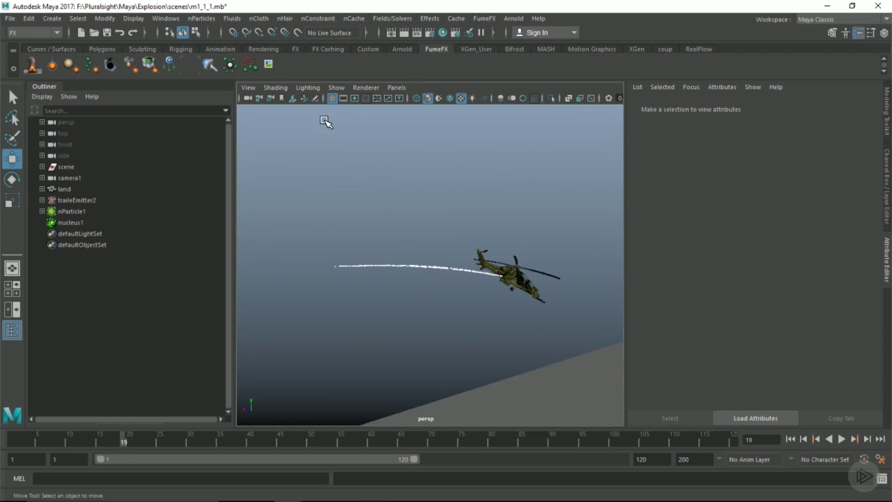
Look through camera1, play the particle trail, then stop and rewind to frame 1.
{"action": "left_click", "coordinate": [396, 87]}
{"action": "left_click", "coordinate": [525, 99]}
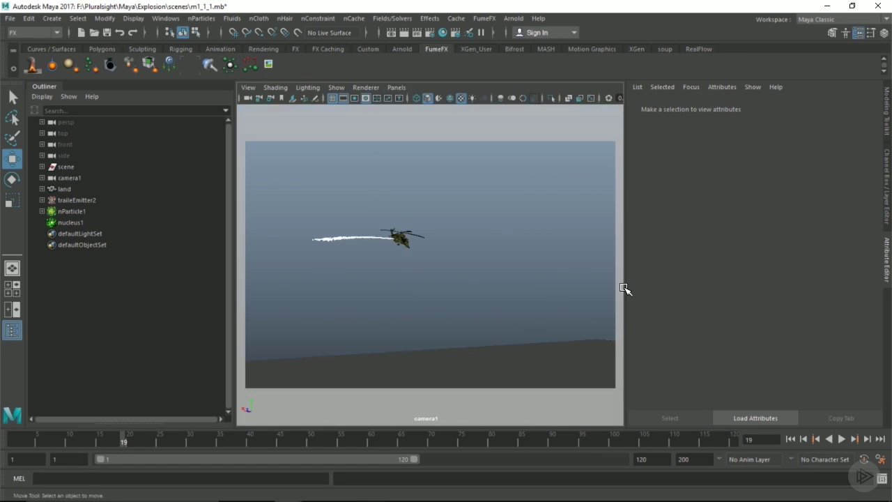
{"action": "left_click", "coordinate": [788, 440]}
{"action": "left_click", "coordinate": [842, 437]}
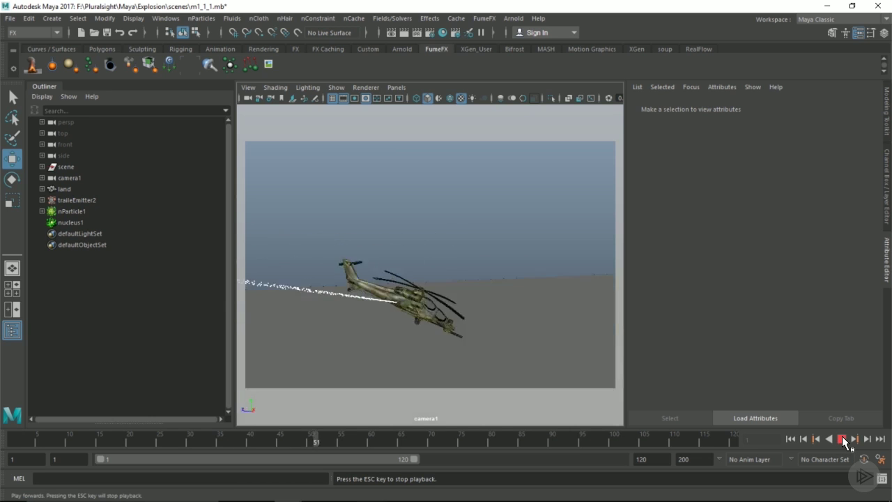
{"action": "left_click", "coordinate": [841, 437]}
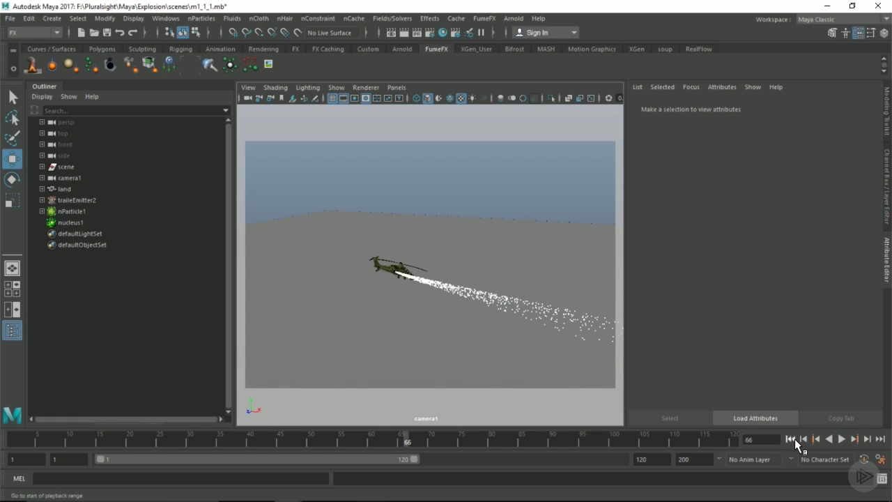
{"action": "left_click", "coordinate": [790, 439]}
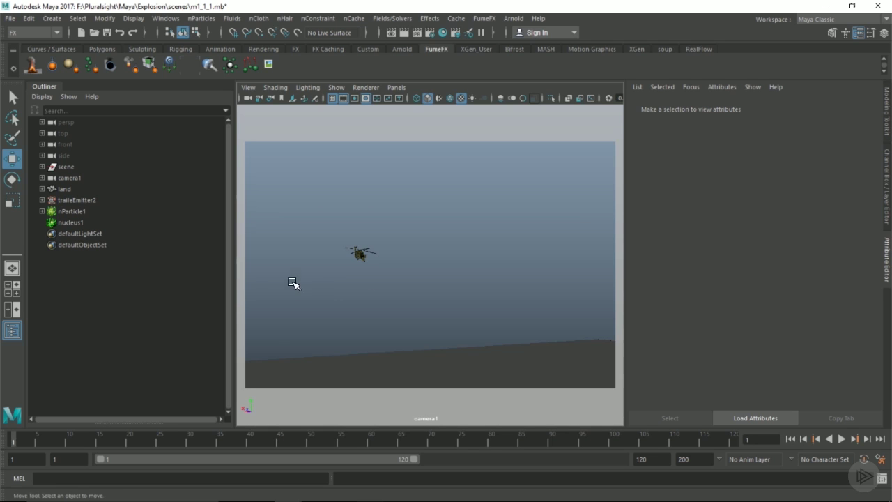
Render nParticle1 as Spheres with a particle radius of 2.088.
{"action": "left_click", "coordinate": [62, 213]}
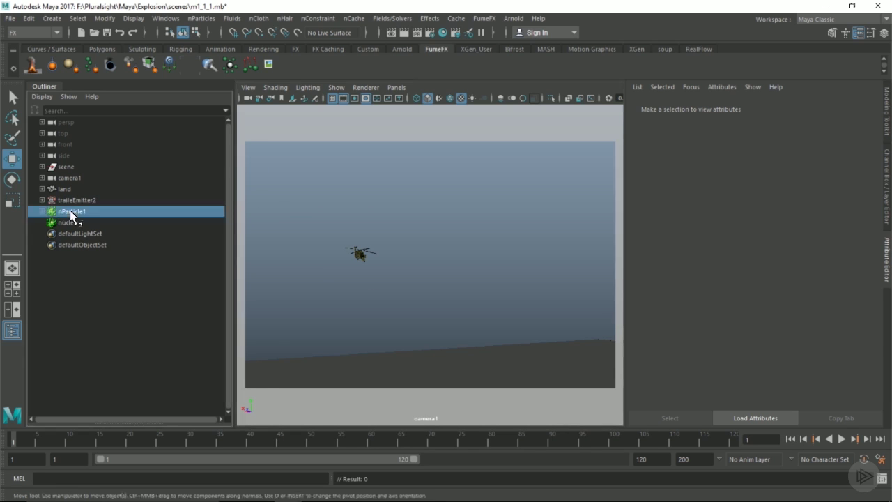
{"action": "left_click", "coordinate": [842, 438]}
{"action": "left_click", "coordinate": [841, 438]}
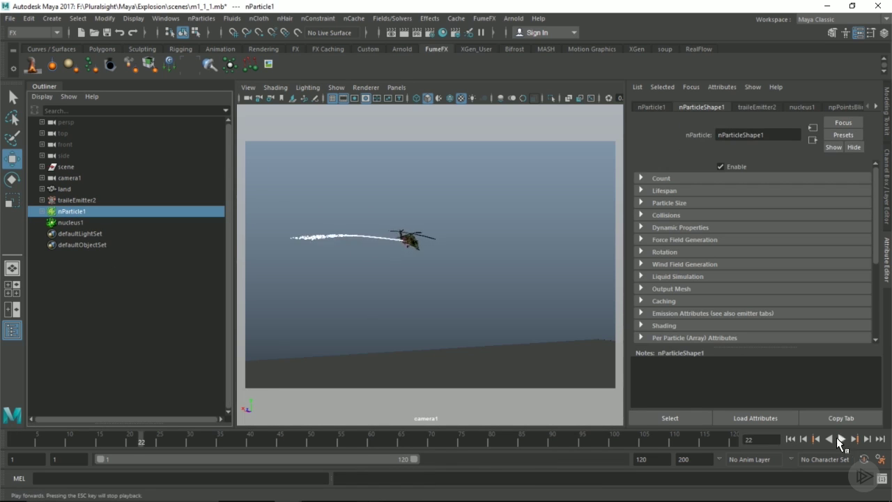
{"action": "scroll", "coordinate": [674, 297], "scroll_direction": "down", "scroll_amount": 2}
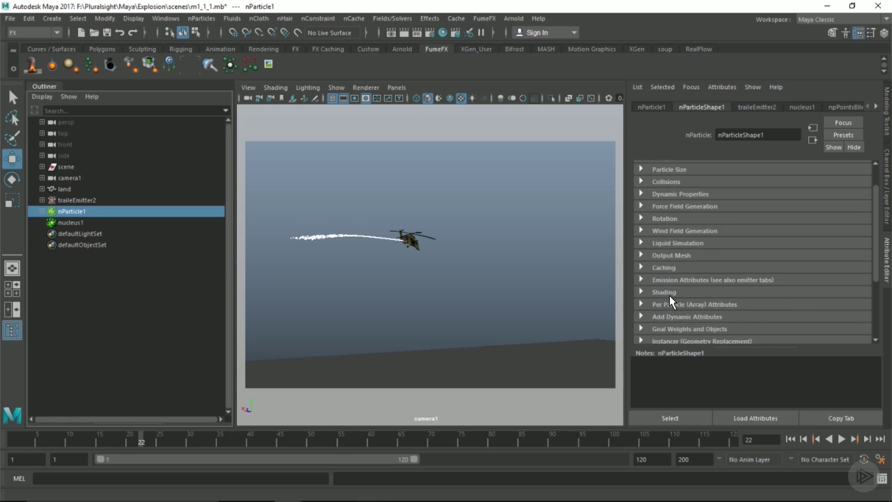
{"action": "left_click", "coordinate": [668, 292]}
{"action": "scroll", "coordinate": [722, 279], "scroll_direction": "down", "scroll_amount": 4}
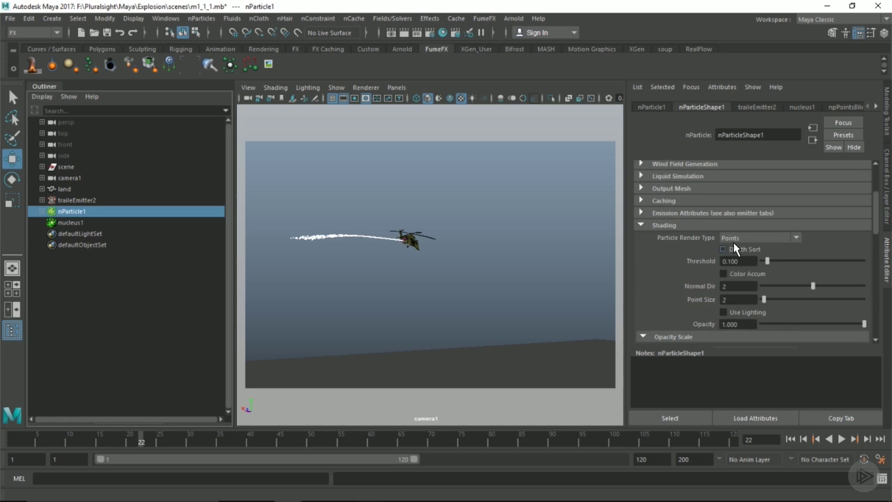
{"action": "left_click", "coordinate": [733, 240]}
{"action": "left_click", "coordinate": [741, 294]}
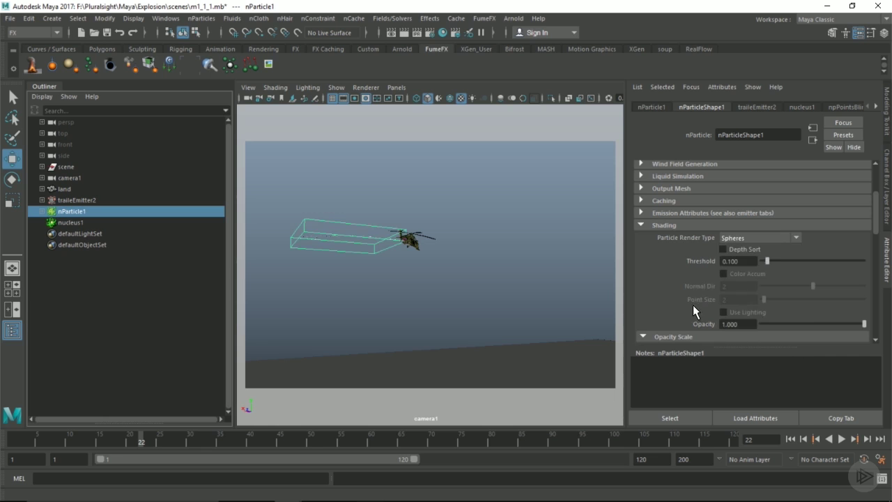
{"action": "scroll", "coordinate": [709, 248], "scroll_direction": "up", "scroll_amount": 6}
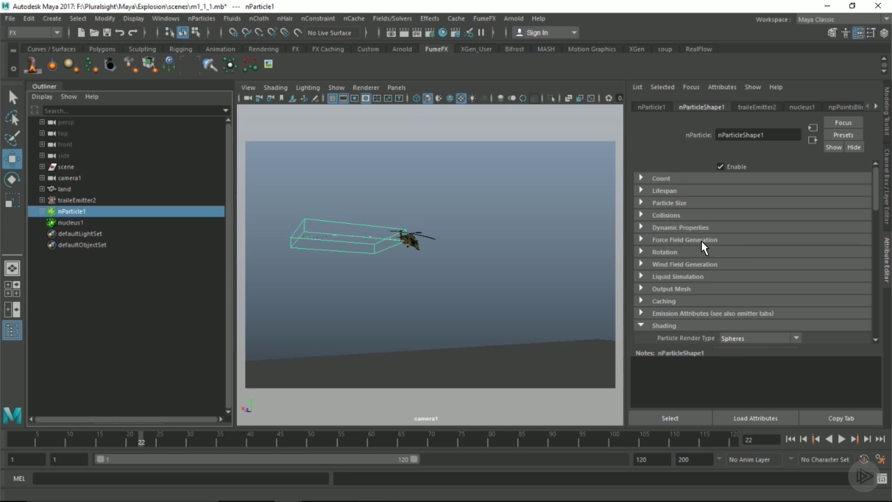
{"action": "left_click", "coordinate": [677, 202]}
{"action": "mouse_move", "coordinate": [763, 217]}
{"action": "left_mouse_down"}
{"action": "mouse_move", "coordinate": [813, 218]}
{"action": "mouse_move", "coordinate": [772, 221]}
{"action": "left_mouse_up"}
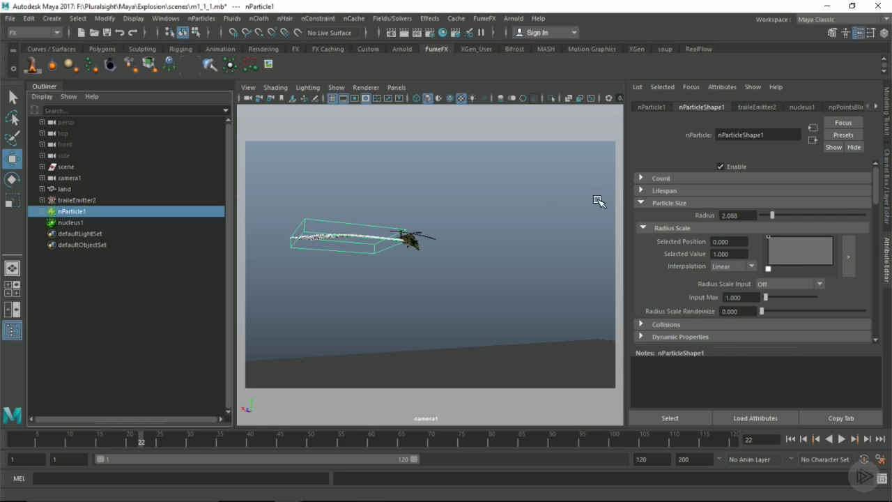
Set nParticle1's lifespan mode to Random range with Lifespan 2 and Lifespan Random 0.25.
{"action": "left_click", "coordinate": [648, 190]}
{"action": "left_click", "coordinate": [758, 203]}
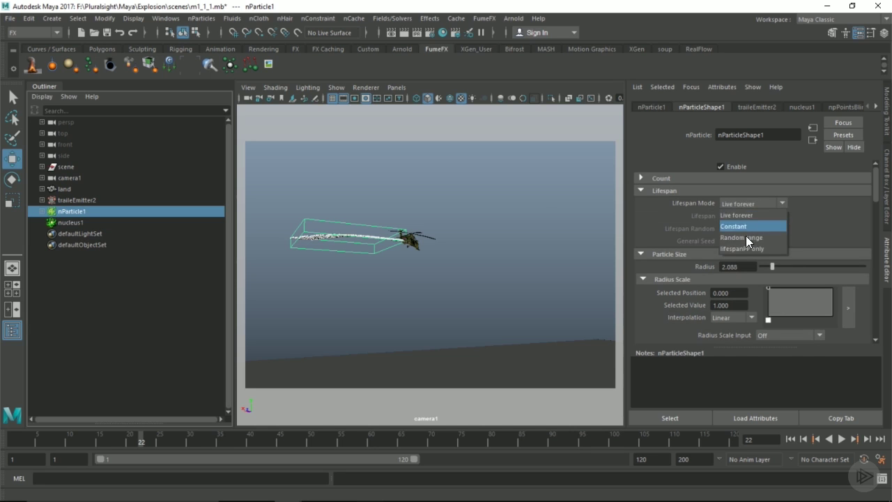
{"action": "left_click", "coordinate": [746, 238]}
{"action": "left_click", "coordinate": [733, 216]}
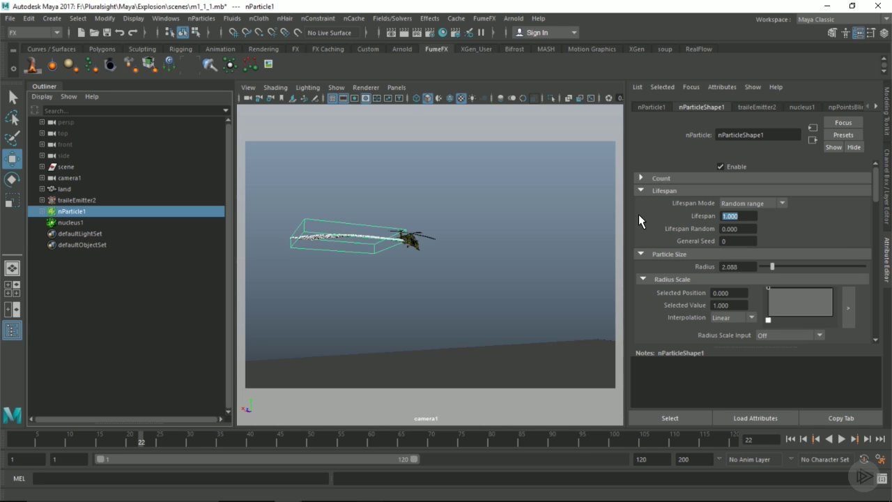
{"action": "type", "text": "2"}
{"action": "key", "text": "Tab"}
{"action": "type", "text": ".25"}
{"action": "key", "text": "Tab"}
Give traileEmitter2 an emission Speed of 500 and Speed Random of 250.
{"action": "left_click", "coordinate": [76, 200]}
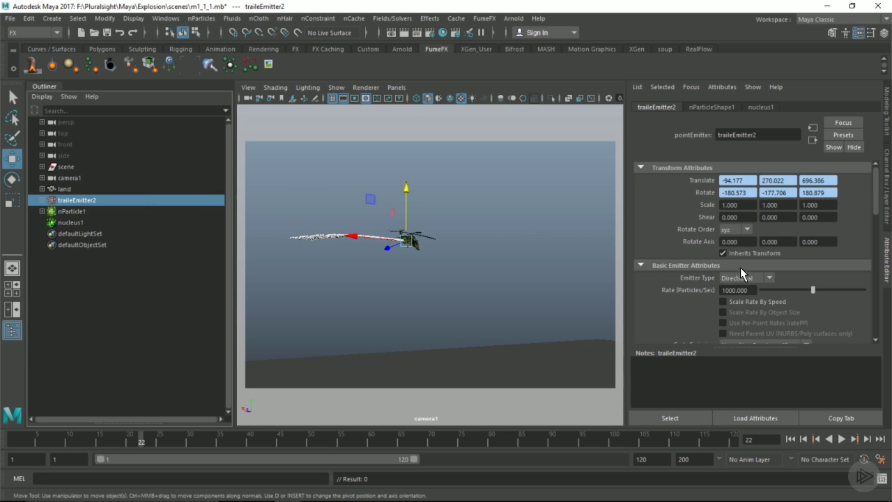
{"action": "scroll", "coordinate": [740, 267], "scroll_direction": "down", "scroll_amount": 6}
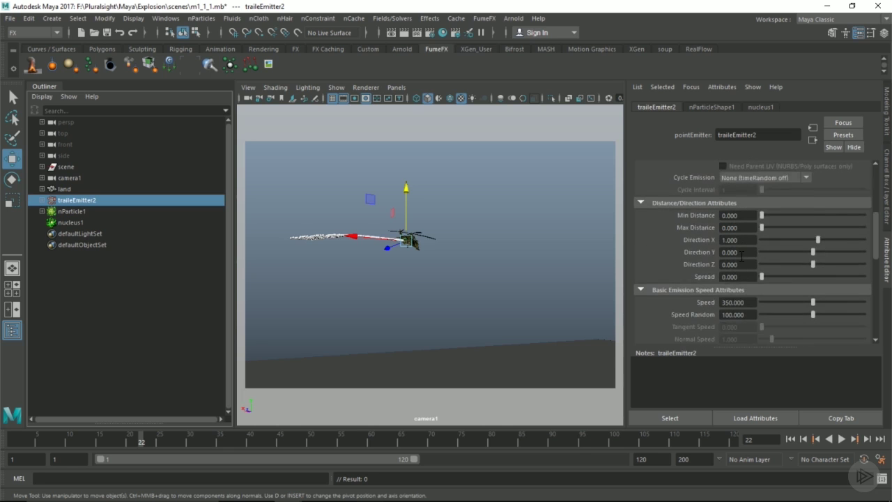
{"action": "double_click", "coordinate": [750, 304]}
{"action": "type", "text": "500"}
{"action": "key", "text": "Return"}
{"action": "double_click", "coordinate": [750, 317]}
{"action": "type", "text": "250"}
{"action": "key", "text": "Return"}
Change the emitter type to Omni.
{"action": "scroll", "coordinate": [760, 307], "scroll_direction": "up", "scroll_amount": 5}
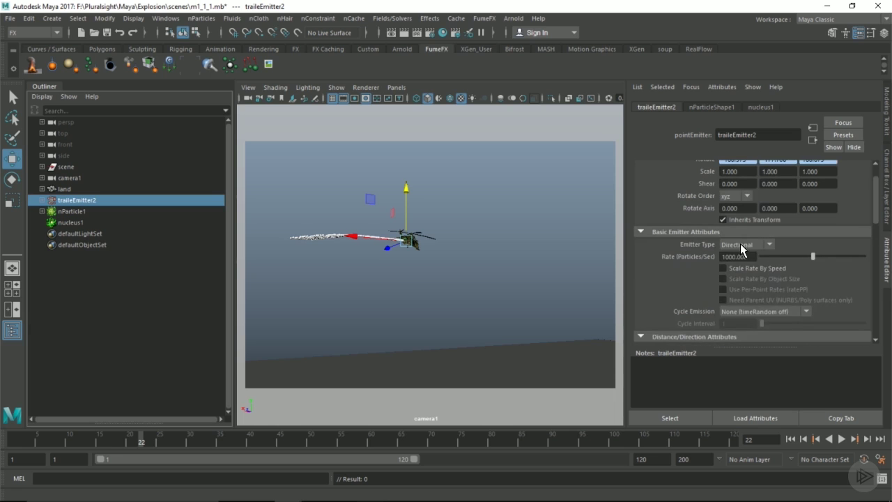
{"action": "left_click", "coordinate": [735, 243]}
{"action": "left_click", "coordinate": [728, 268]}
Play the omni emission to preview it, then rewind to frame 1.
{"action": "left_click", "coordinate": [791, 438]}
{"action": "left_click", "coordinate": [842, 439]}
{"action": "left_click", "coordinate": [841, 437]}
{"action": "left_click", "coordinate": [842, 438]}
{"action": "left_click", "coordinate": [842, 439]}
{"action": "left_click", "coordinate": [790, 438]}
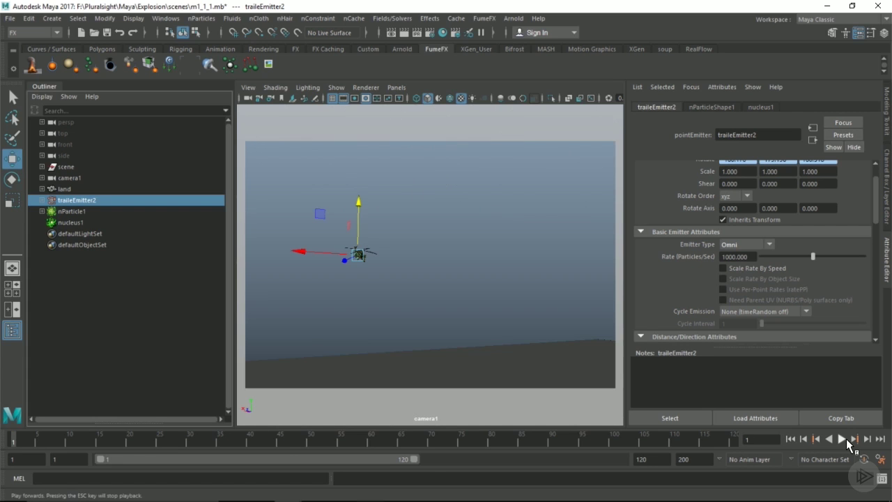
Play the scene forward and stop at frame 9, before any particles appear.
{"action": "left_click", "coordinate": [842, 438]}
{"action": "left_click", "coordinate": [842, 438]}
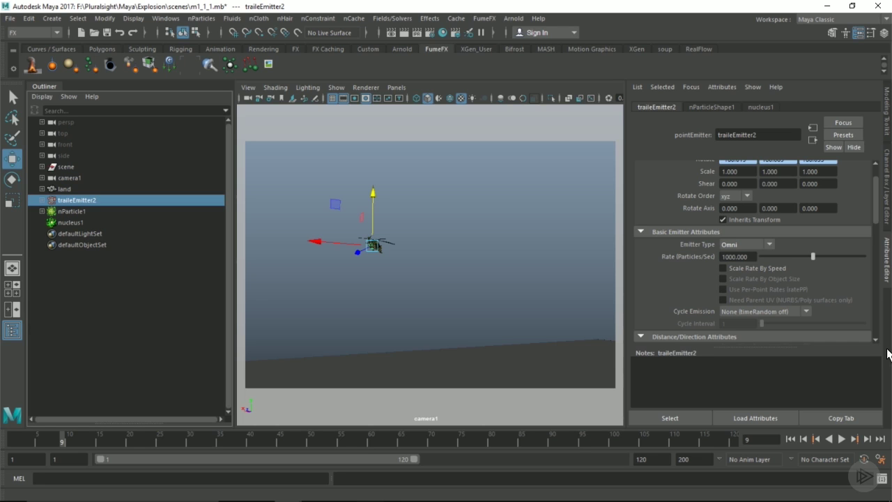
Key traileEmitter2's emission Rate to 150 at frame 12.
{"action": "left_click", "coordinate": [861, 440]}
{"action": "left_click", "coordinate": [866, 439]}
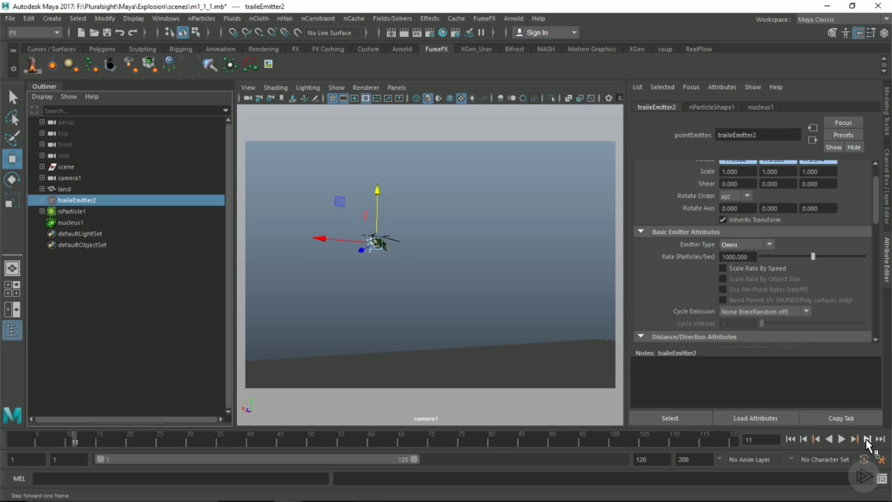
{"action": "left_click", "coordinate": [867, 439]}
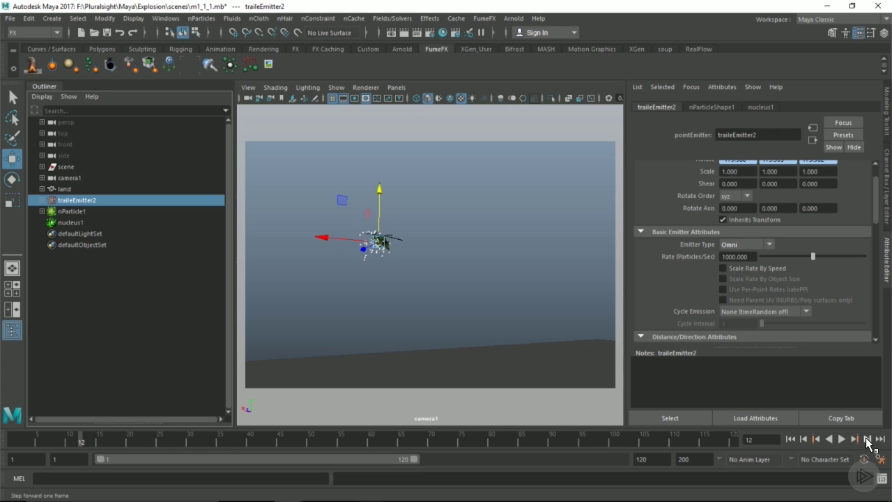
{"action": "left_click", "coordinate": [867, 439]}
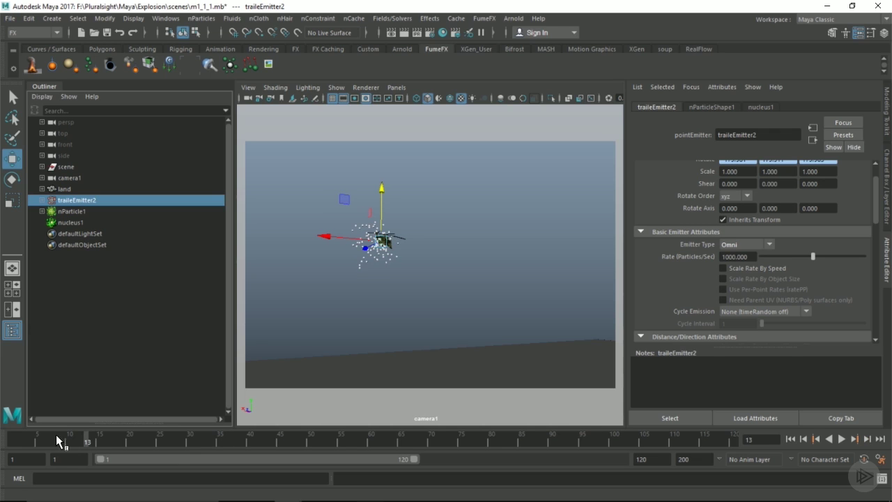
{"action": "left_click_drag", "start_coordinate": [54, 435], "coordinate": [78, 441]}
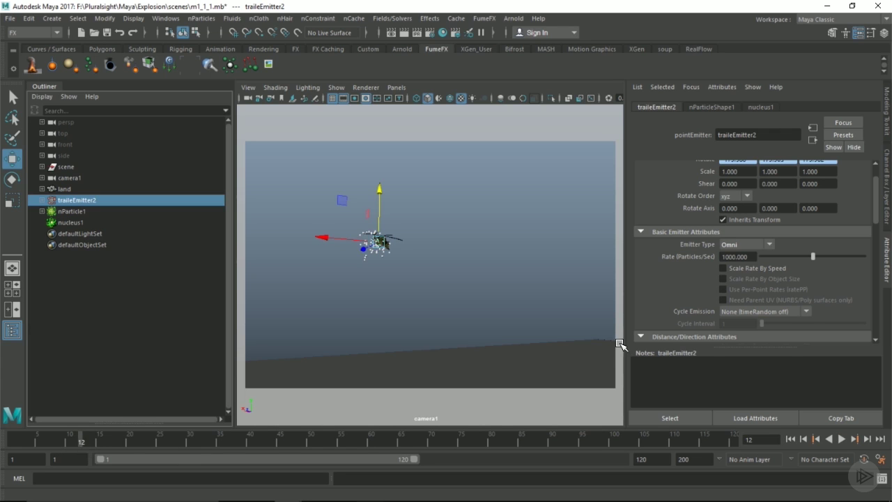
{"action": "left_click_drag", "start_coordinate": [744, 259], "coordinate": [620, 267]}
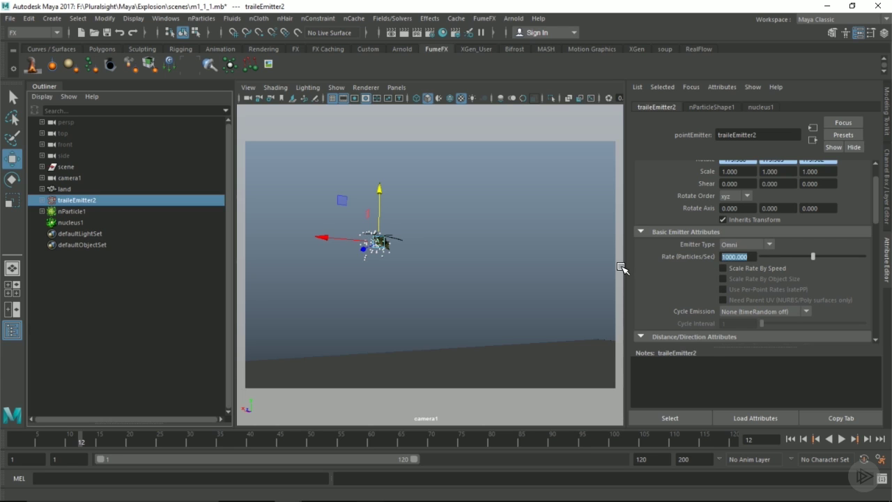
{"action": "type", "text": "150"}
{"action": "key", "text": "Return"}
{"action": "right_click", "coordinate": [751, 255]}
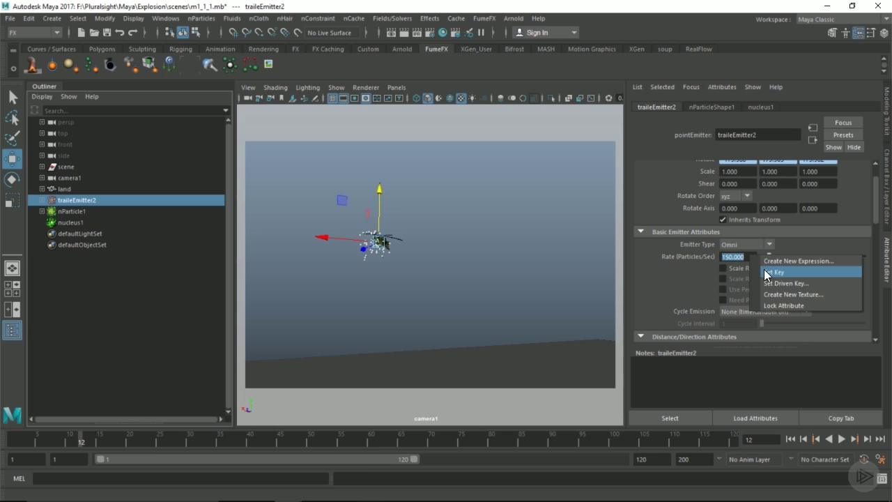
{"action": "left_click", "coordinate": [767, 272]}
Key the Rate to 0 on the next frame and move time back before the burst.
{"action": "key", "text": "alt+v"}
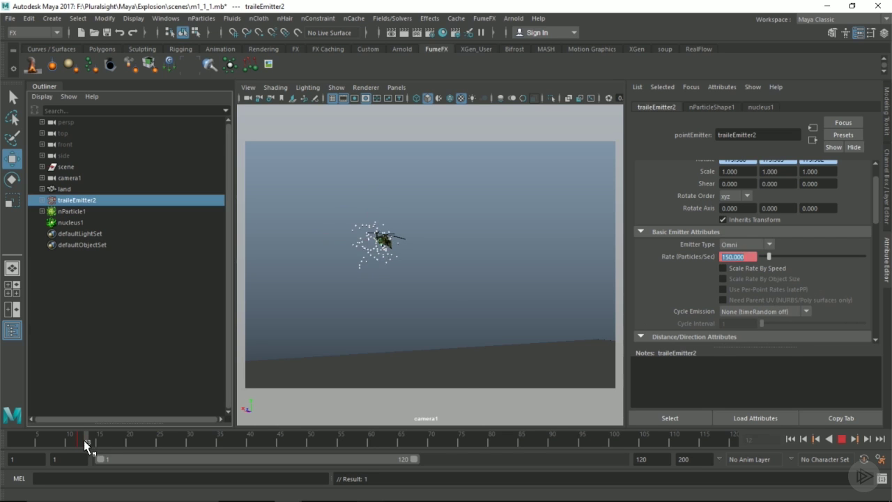
{"action": "left_click", "coordinate": [84, 439]}
{"action": "type", "text": "0"}
{"action": "key", "text": "Return"}
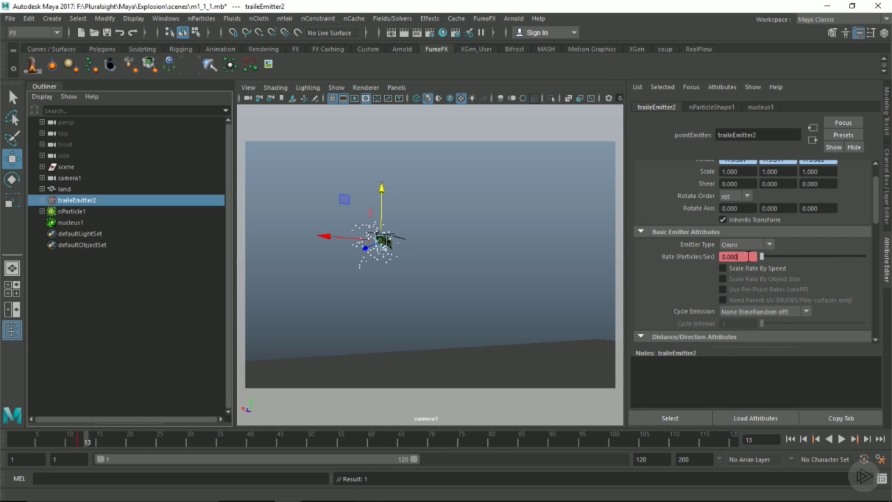
{"action": "right_click", "coordinate": [748, 256]}
{"action": "left_click", "coordinate": [740, 274]}
{"action": "left_click", "coordinate": [56, 439]}
Scrub the time slider between frames 13 and 22 to watch the burst particles spread around the helicopter.
{"action": "left_click_drag", "start_coordinate": [55, 437], "coordinate": [111, 440]}
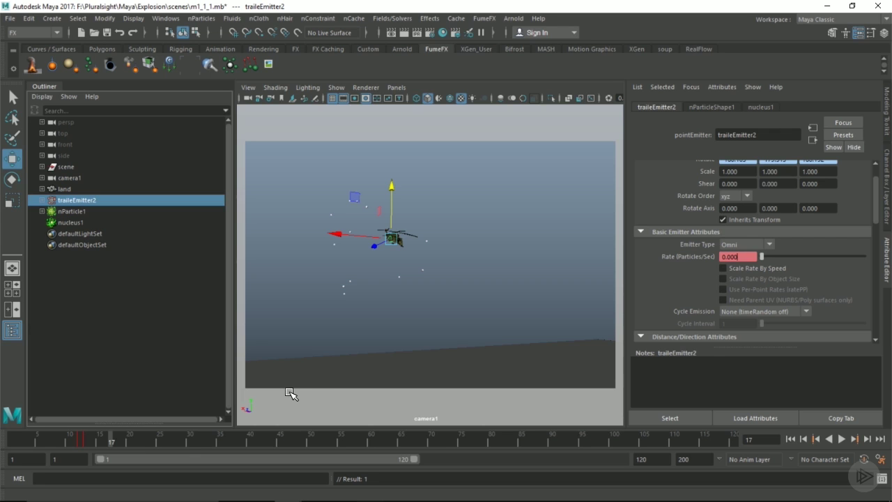
{"action": "left_click", "coordinate": [101, 440]}
{"action": "mouse_move", "coordinate": [102, 441]}
{"action": "left_mouse_down"}
{"action": "mouse_move", "coordinate": [72, 440]}
{"action": "mouse_move", "coordinate": [143, 437]}
{"action": "left_mouse_up"}
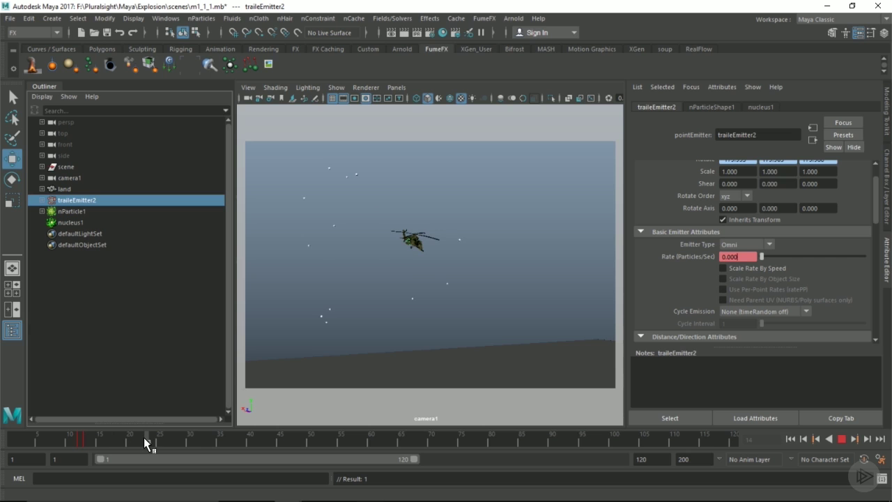
{"action": "mouse_move", "coordinate": [145, 437]}
{"action": "left_mouse_down"}
{"action": "mouse_move", "coordinate": [393, 437]}
{"action": "mouse_move", "coordinate": [63, 433]}
{"action": "mouse_move", "coordinate": [148, 438]}
{"action": "left_mouse_up"}
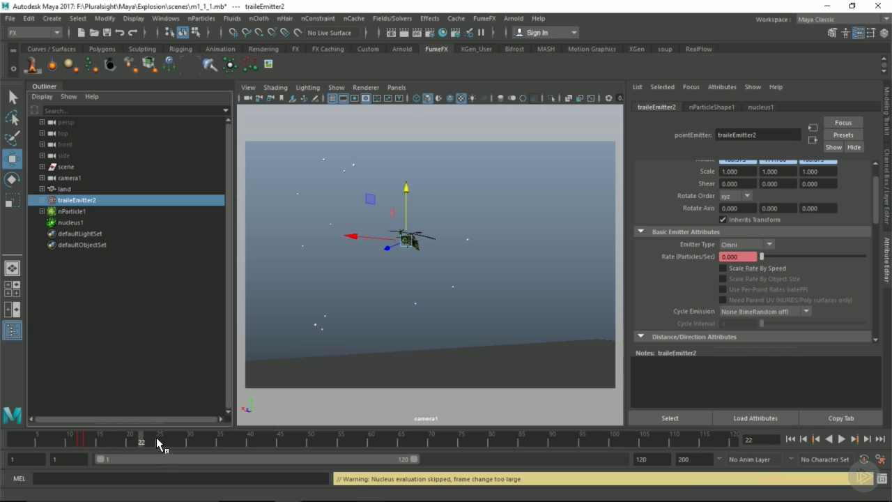
Set the playback step to 0.5 frames in Animation Preferences and save.
{"action": "left_click", "coordinate": [881, 460]}
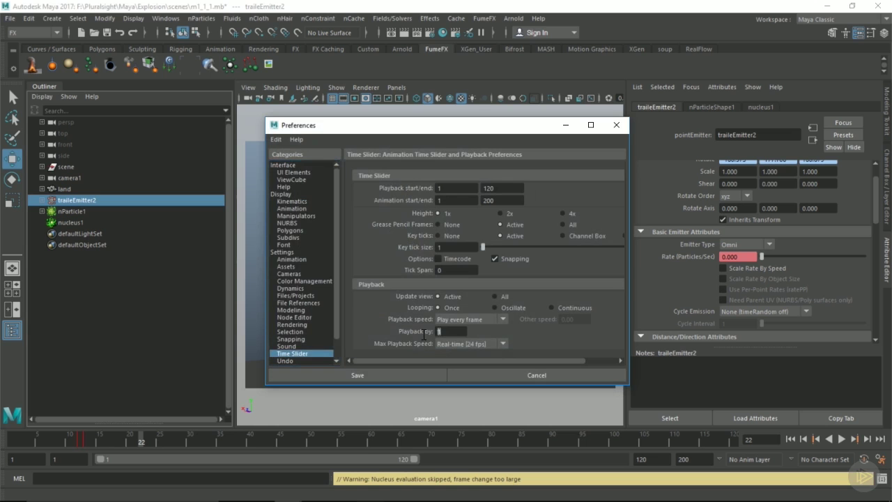
{"action": "type", "text": "0.5"}
{"action": "key", "text": "Return"}
{"action": "left_click", "coordinate": [416, 377]}
Play the simulation from frame 8 to 30, then step forward in half-frame increments.
{"action": "mouse_move", "coordinate": [40, 438]}
{"action": "left_mouse_down"}
{"action": "mouse_move", "coordinate": [24, 439]}
{"action": "mouse_move", "coordinate": [55, 440]}
{"action": "left_mouse_up"}
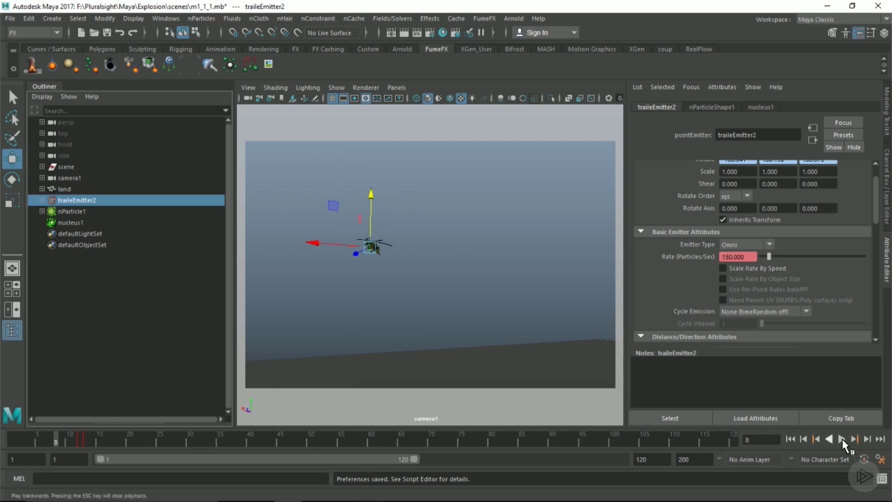
{"action": "left_click", "coordinate": [842, 439]}
{"action": "left_click", "coordinate": [843, 438]}
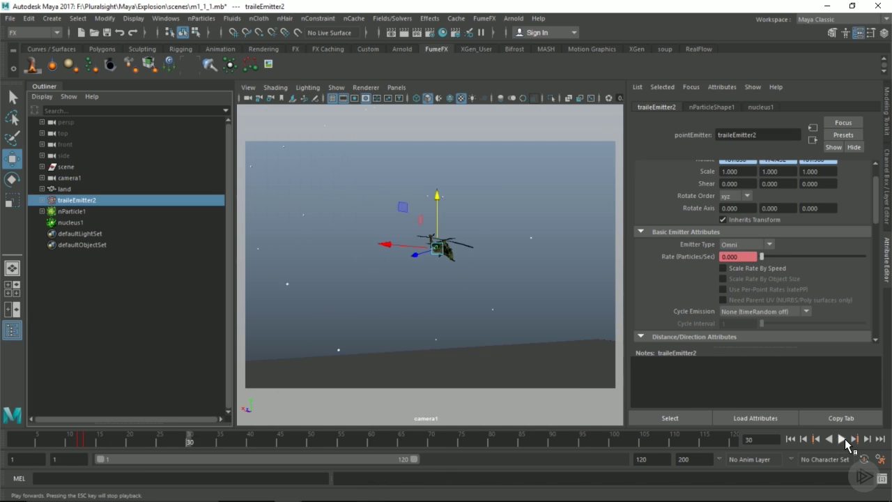
{"action": "left_click", "coordinate": [867, 438]}
{"action": "left_click", "coordinate": [868, 439]}
{"action": "left_click", "coordinate": [867, 438]}
{"action": "left_click", "coordinate": [867, 439]}
{"action": "left_click", "coordinate": [868, 438]}
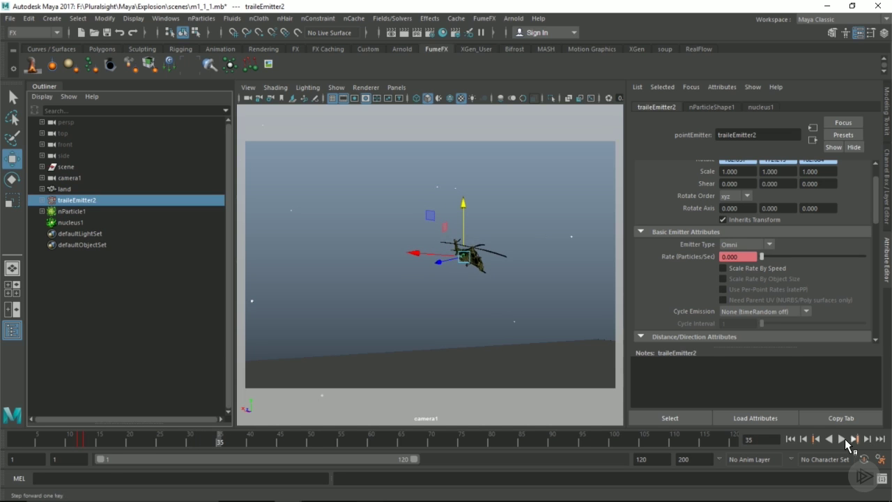
Rewind, jump to the next keyframe, play and stop, then step ahead one increment.
{"action": "left_click", "coordinate": [789, 438]}
{"action": "left_click", "coordinate": [856, 438]}
{"action": "left_click", "coordinate": [843, 439]}
{"action": "left_click", "coordinate": [844, 438]}
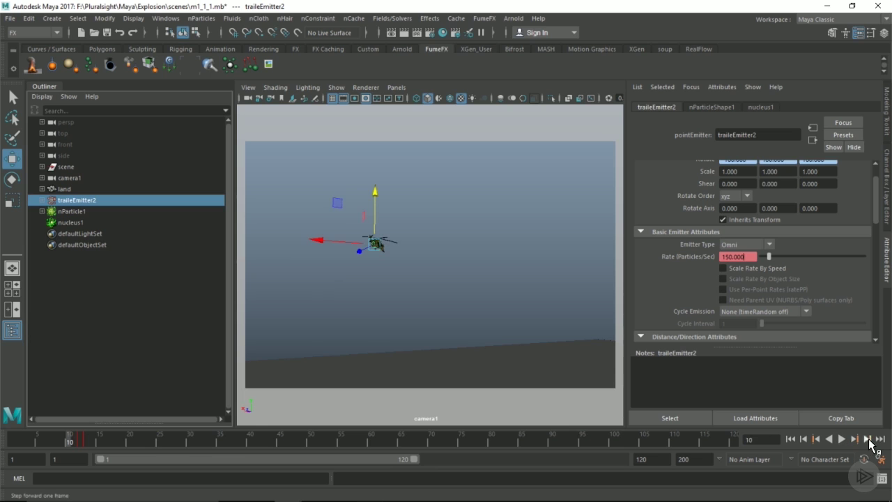
{"action": "left_click", "coordinate": [867, 439]}
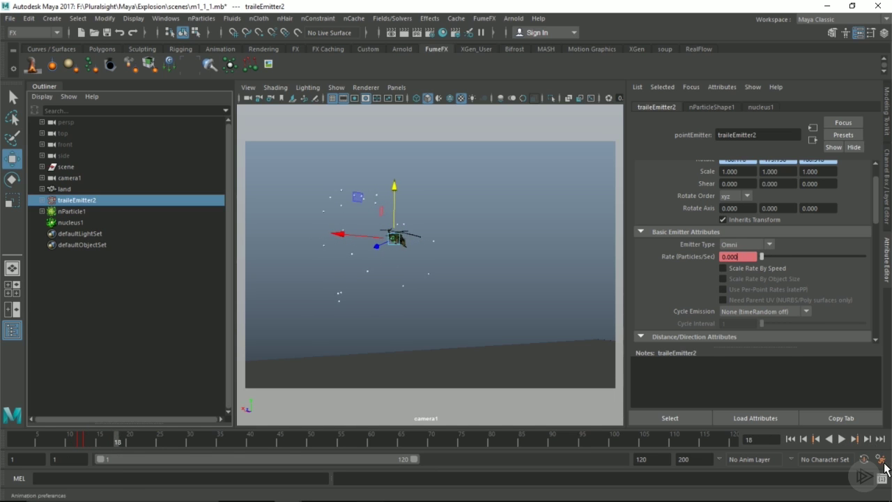
Change the playback step to 1 whole frame and save the preferences.
{"action": "left_click", "coordinate": [881, 460]}
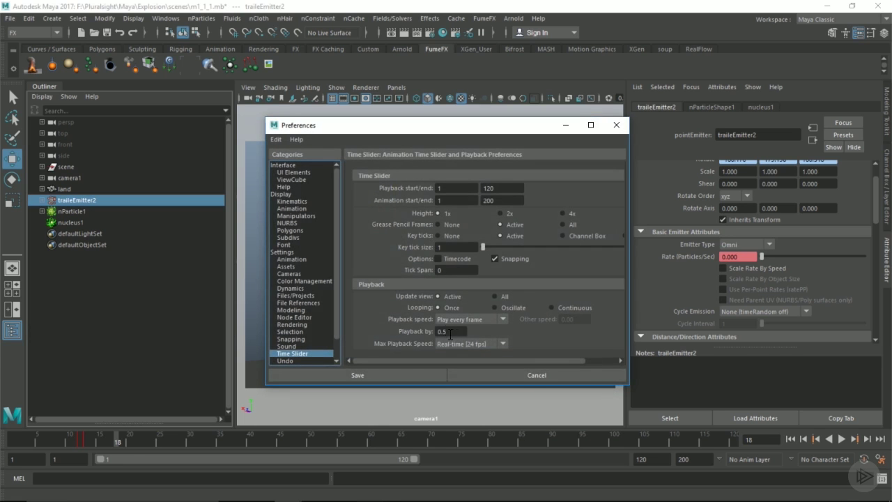
{"action": "type", "text": "1"}
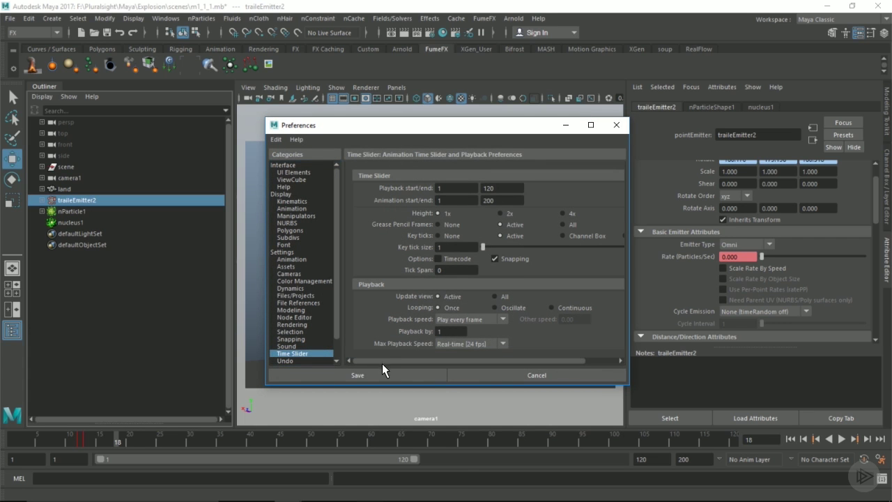
{"action": "left_click", "coordinate": [380, 375]}
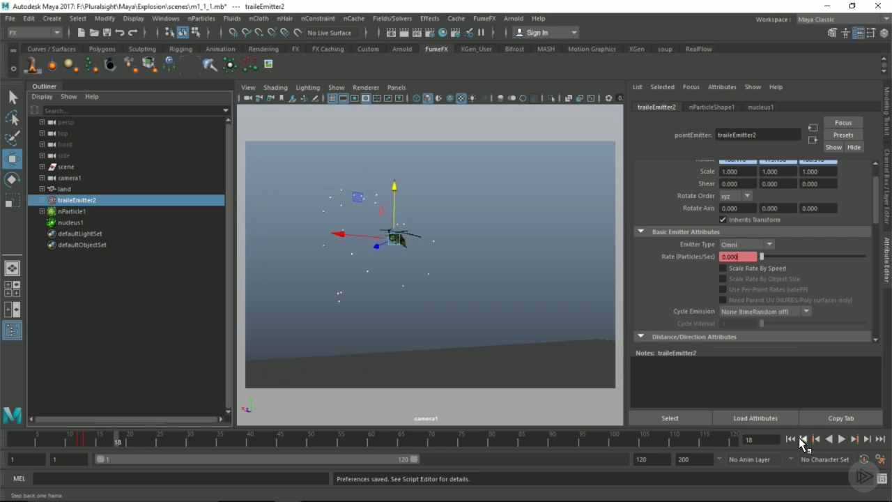
Return to the first frame and step forward frame by frame to frame 17.
{"action": "left_click", "coordinate": [804, 439]}
{"action": "left_click", "coordinate": [867, 438]}
{"action": "left_click", "coordinate": [866, 438]}
{"action": "left_click", "coordinate": [866, 438]}
{"action": "left_click", "coordinate": [867, 438]}
{"action": "left_click", "coordinate": [866, 438]}
{"action": "left_click", "coordinate": [866, 439]}
{"action": "left_click", "coordinate": [866, 438]}
{"action": "left_click", "coordinate": [867, 438]}
{"action": "left_click", "coordinate": [867, 438]}
{"action": "left_click", "coordinate": [867, 439]}
{"action": "left_click", "coordinate": [867, 438]}
{"action": "left_click", "coordinate": [867, 438]}
{"action": "left_click", "coordinate": [867, 438]}
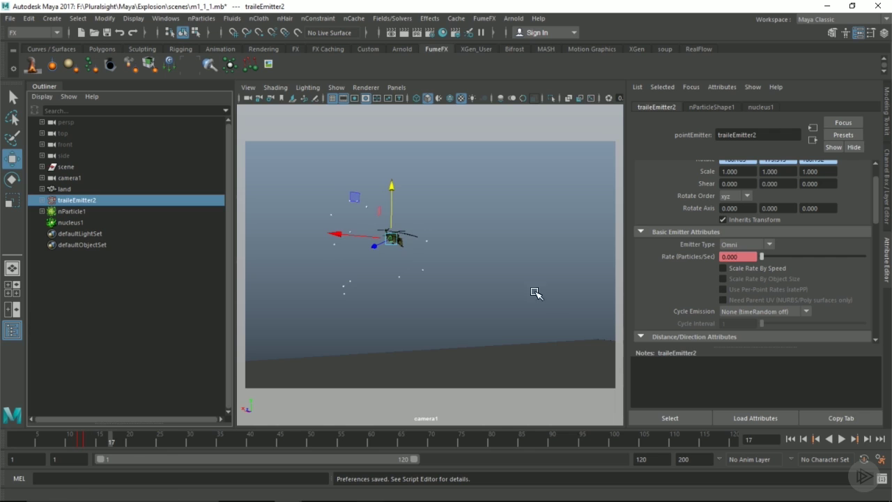
Set nParticle1's Dynamic Properties Conserve to 0.975.
{"action": "key", "text": "Tab"}
{"action": "left_click", "coordinate": [85, 210]}
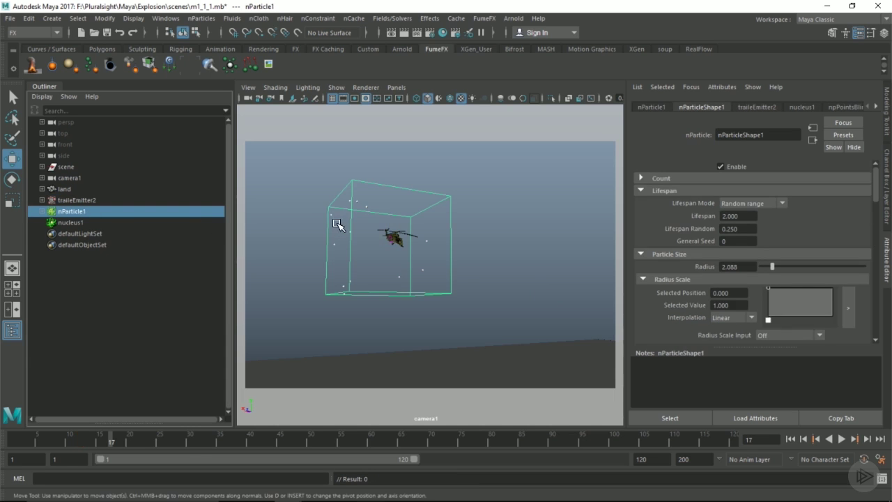
{"action": "scroll", "coordinate": [726, 261], "scroll_direction": "down", "scroll_amount": 3}
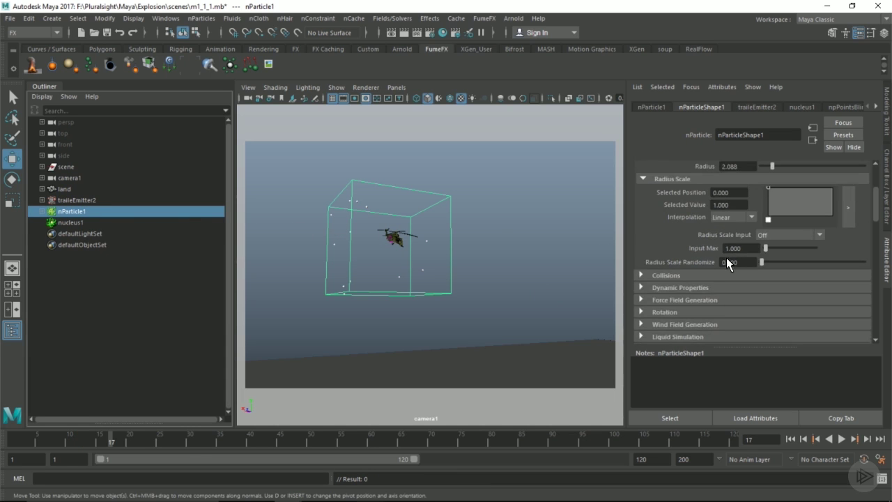
{"action": "left_click", "coordinate": [691, 288]}
{"action": "scroll", "coordinate": [702, 271], "scroll_direction": "down", "scroll_amount": 3}
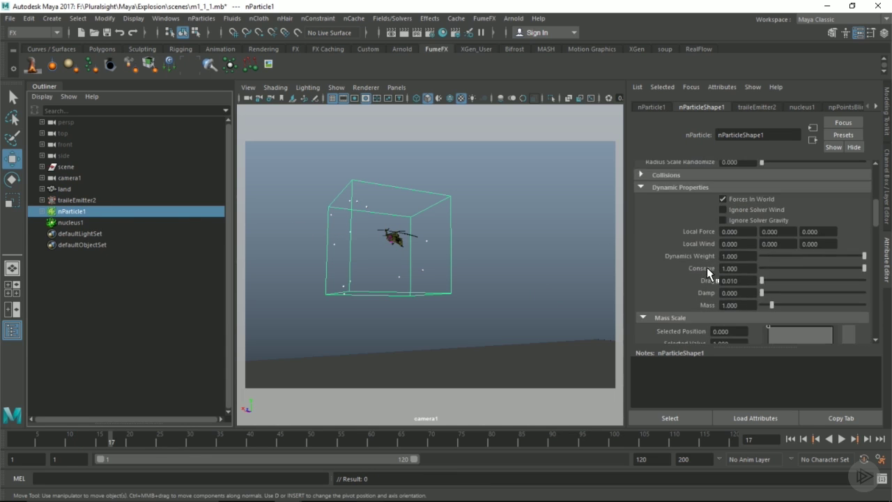
{"action": "left_click_drag", "start_coordinate": [752, 269], "coordinate": [679, 271]}
{"action": "type", "text": ".975"}
{"action": "key", "text": "Return"}
Rewind and replay the simulation from the first frame to watch the slower burst.
{"action": "left_click", "coordinate": [790, 439]}
{"action": "left_click", "coordinate": [842, 439]}
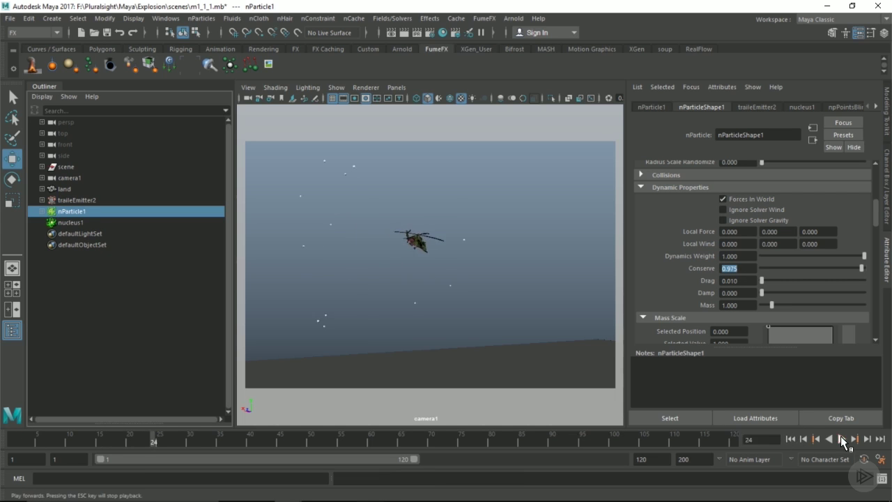
{"action": "left_click", "coordinate": [790, 439]}
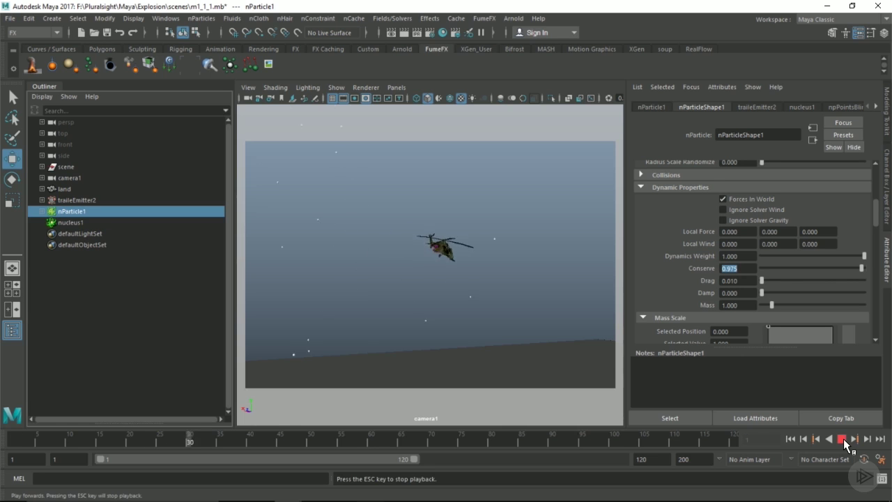
{"action": "left_click", "coordinate": [843, 438]}
{"action": "left_click", "coordinate": [790, 439]}
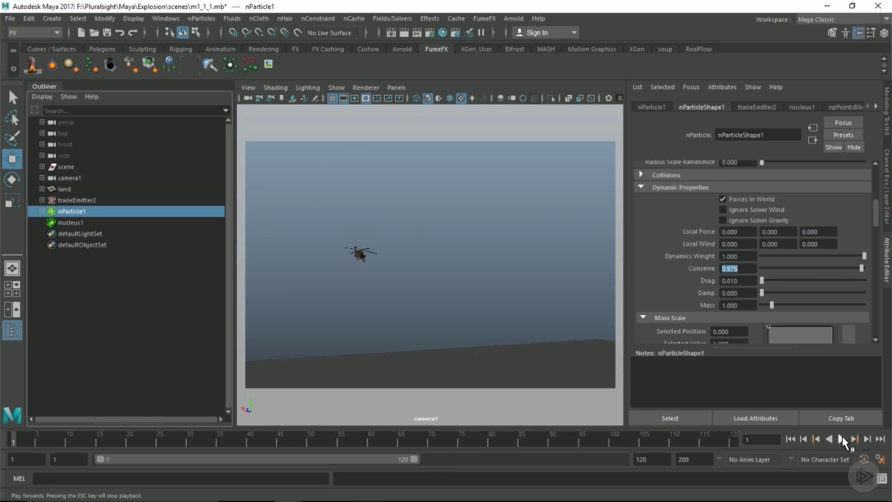
{"action": "left_click", "coordinate": [842, 437]}
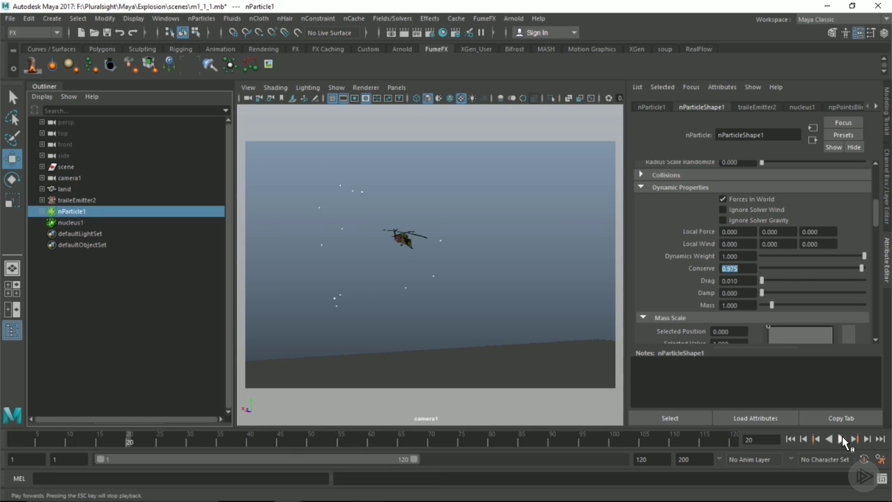
Set the playback step to 0.2 frames in Animation Preferences and save.
{"action": "left_click", "coordinate": [881, 460]}
{"action": "double_click", "coordinate": [453, 332]}
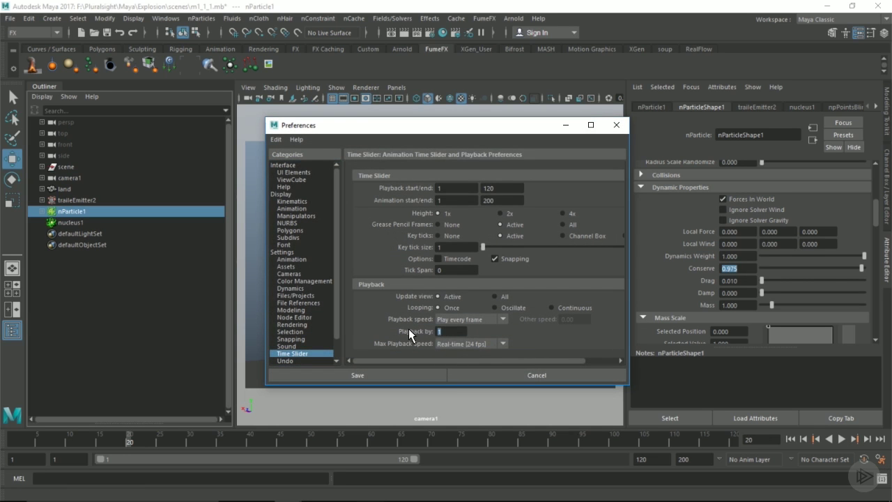
{"action": "type", "text": ".2"}
{"action": "left_click", "coordinate": [424, 375]}
Rewind and play the simulation in 0.2-frame steps, then stop.
{"action": "left_click", "coordinate": [789, 439]}
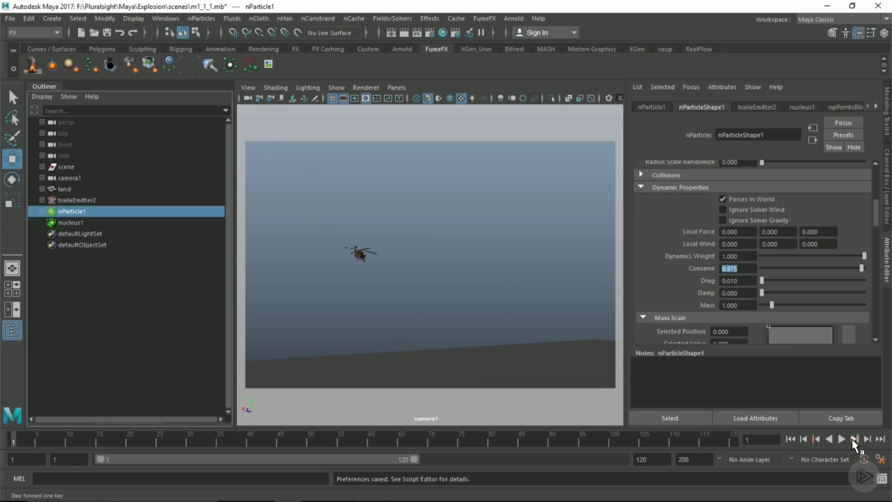
{"action": "left_click", "coordinate": [841, 438]}
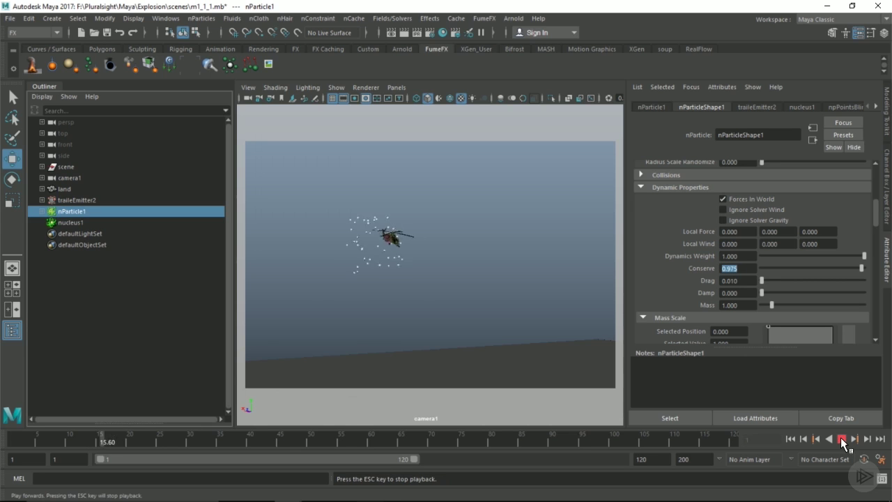
{"action": "left_click", "coordinate": [789, 439]}
{"action": "left_click", "coordinate": [841, 439]}
{"action": "left_click", "coordinate": [843, 439]}
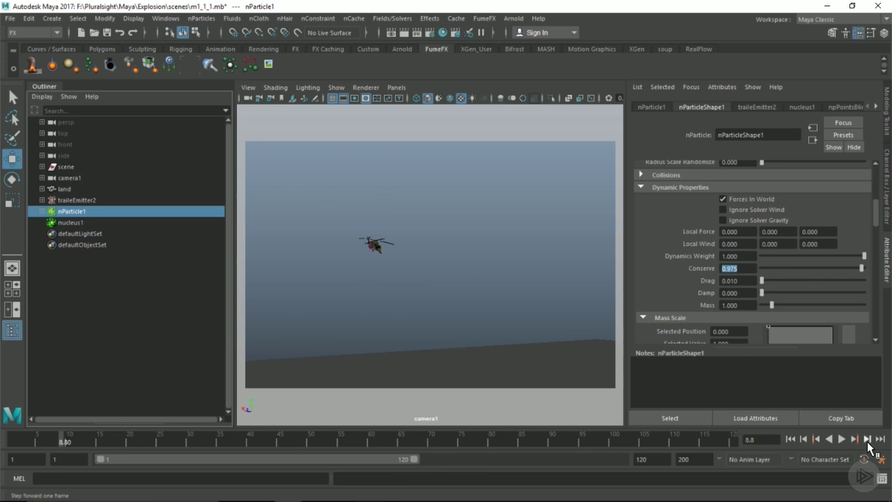
Step forward eight 0.2-frame increments, then play on and stop at frame 41.
{"action": "left_click", "coordinate": [867, 439]}
{"action": "left_click", "coordinate": [868, 439]}
{"action": "left_click", "coordinate": [867, 439]}
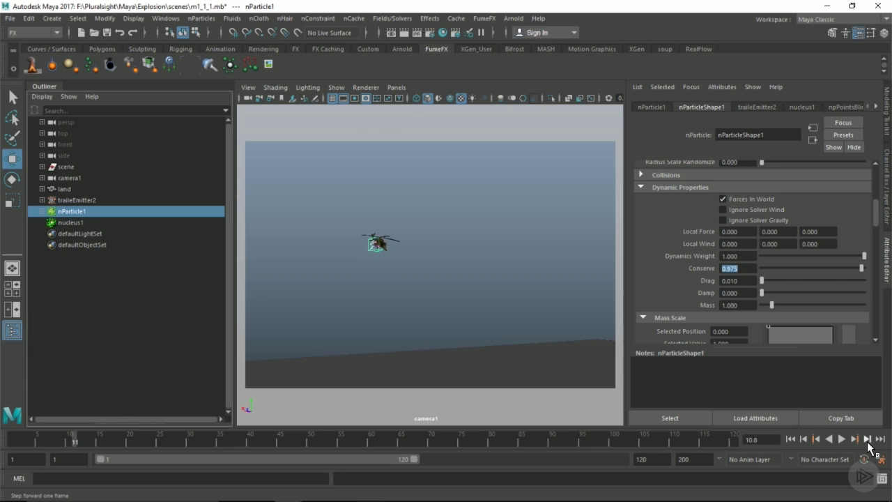
{"action": "left_click", "coordinate": [868, 439]}
{"action": "left_click", "coordinate": [867, 439]}
{"action": "left_click", "coordinate": [868, 439]}
{"action": "left_click", "coordinate": [867, 439]}
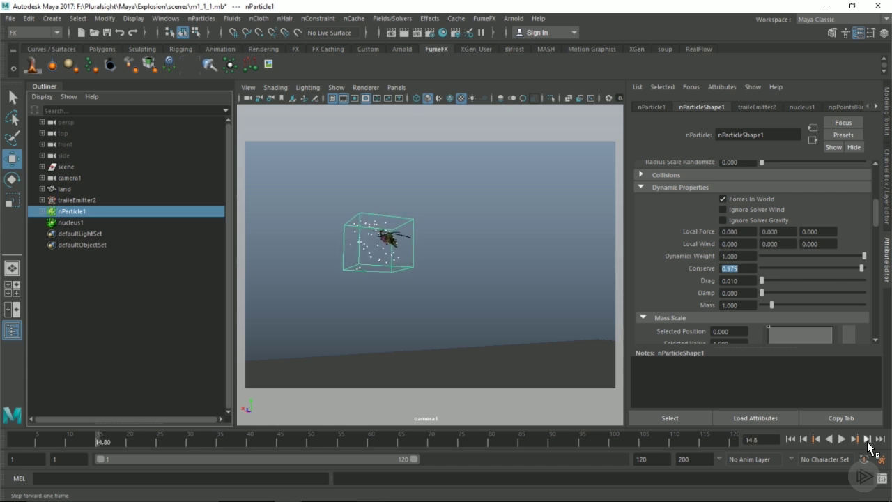
{"action": "left_click", "coordinate": [868, 439]}
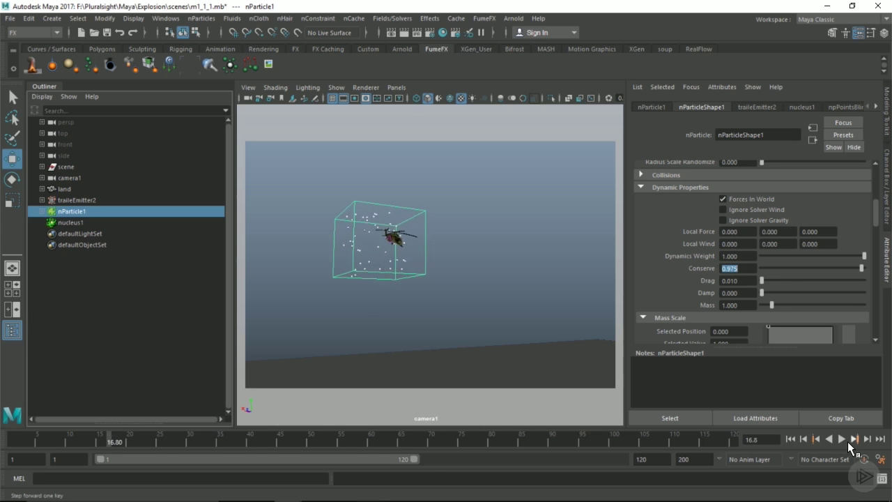
{"action": "left_click", "coordinate": [842, 440]}
{"action": "left_click", "coordinate": [841, 439]}
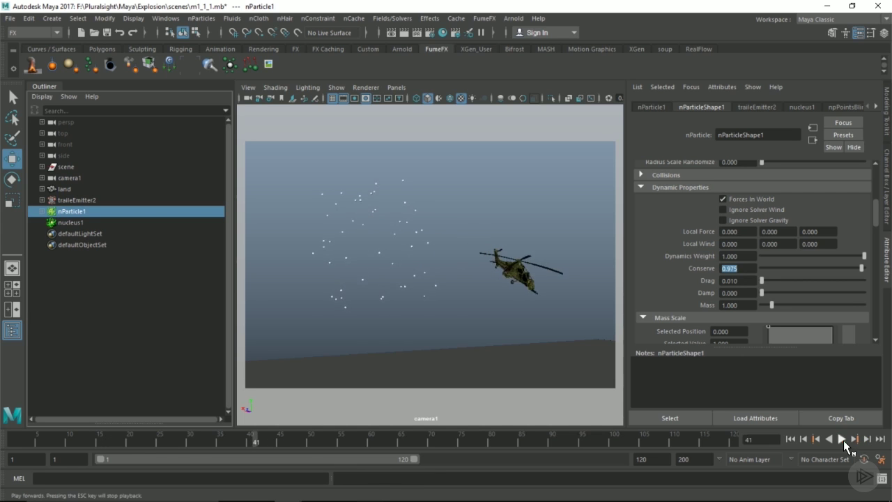
Reopen and save the playback preferences, then replay the particles from the first frame.
{"action": "left_click", "coordinate": [879, 459]}
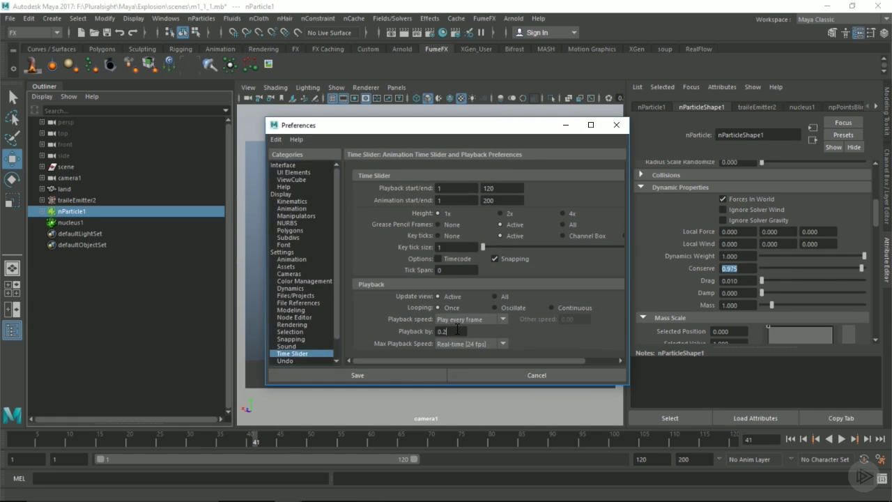
{"action": "left_click", "coordinate": [409, 375]}
{"action": "left_click", "coordinate": [790, 439]}
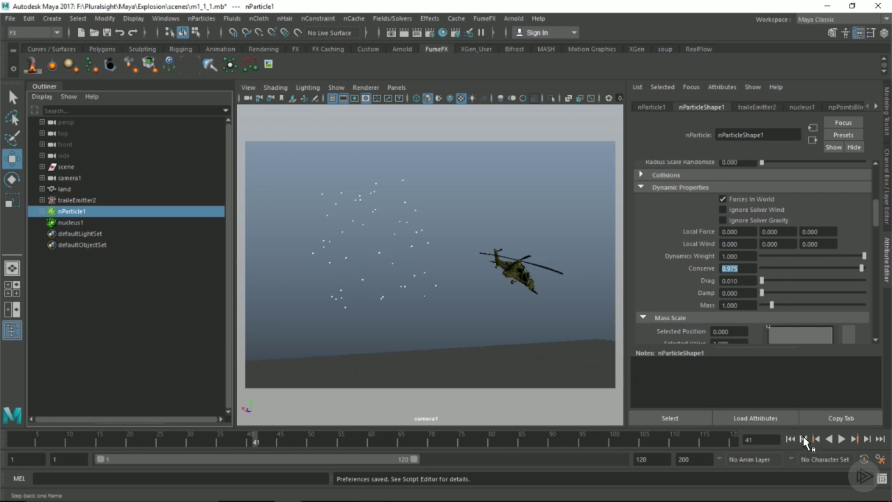
{"action": "left_click", "coordinate": [841, 438]}
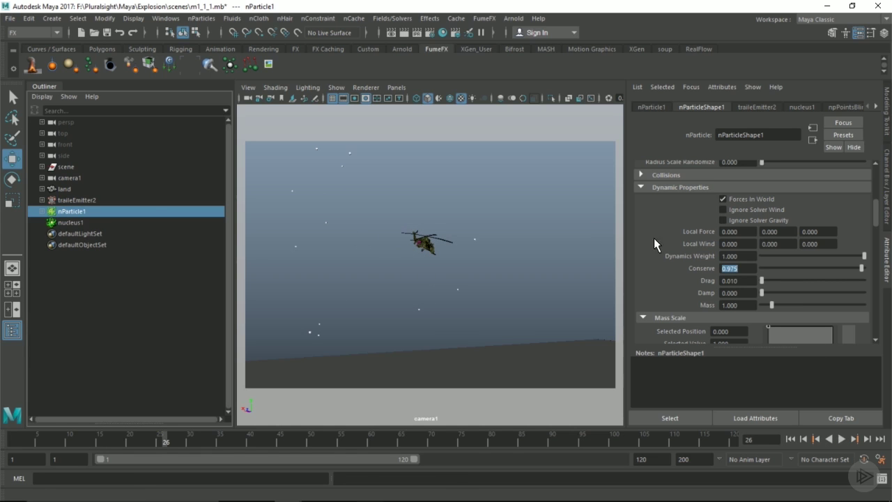
Select nParticle1 and open the nCache > Create New Cache > nObject options.
{"action": "left_click", "coordinate": [67, 211]}
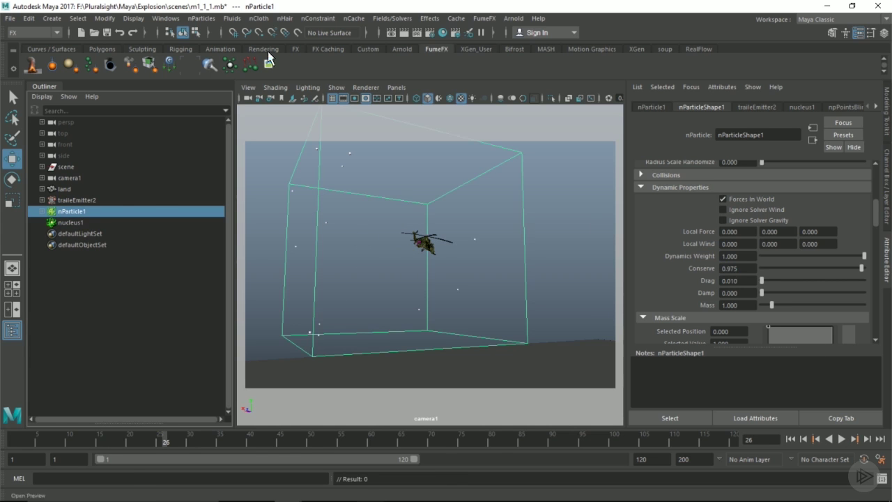
{"action": "left_click", "coordinate": [349, 20]}
{"action": "mouse_move", "coordinate": [407, 46]}
{"action": "left_click", "coordinate": [582, 55]}
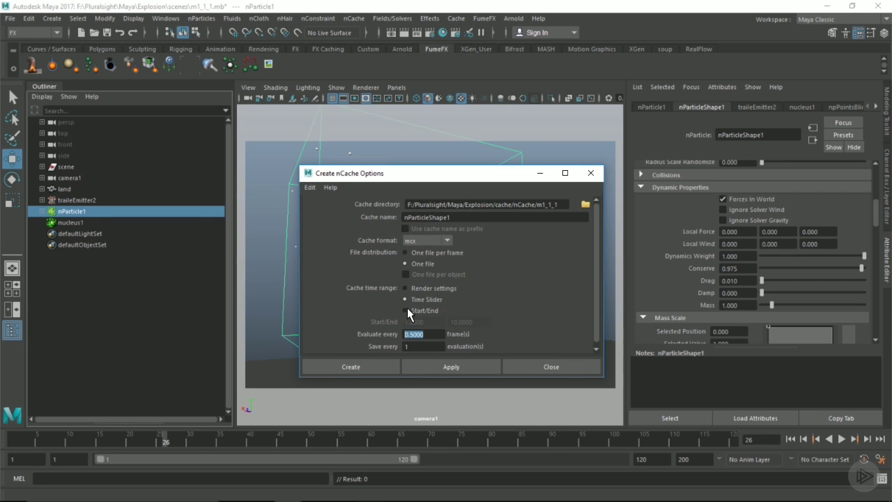
Check traileEmitter2's keyed rate at frame 11, then reselect nParticle1.
{"action": "left_click", "coordinate": [71, 202]}
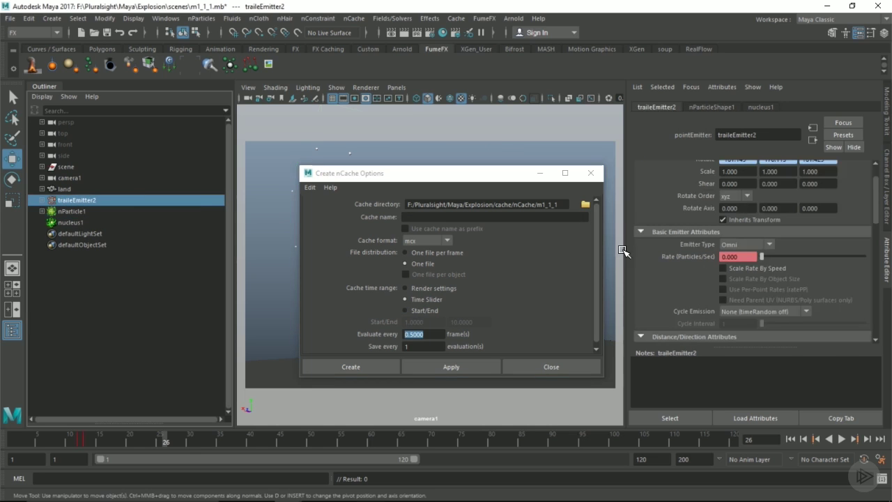
{"action": "left_click", "coordinate": [76, 438]}
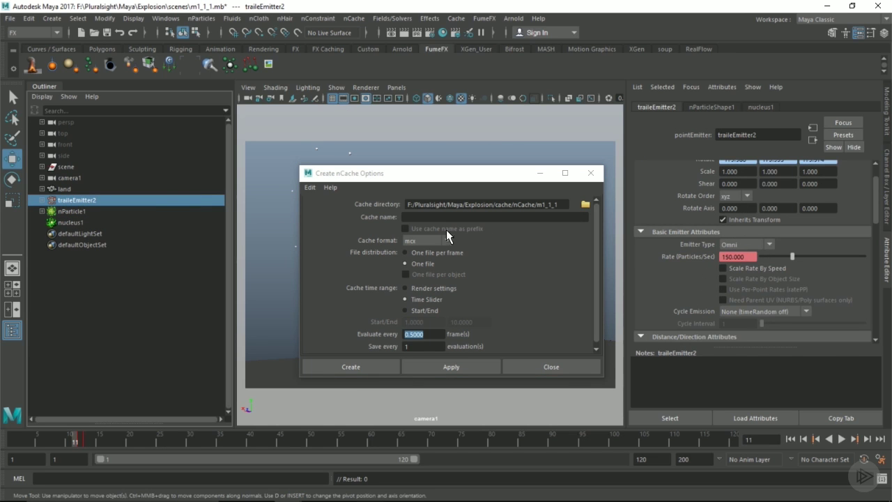
{"action": "left_click", "coordinate": [70, 212]}
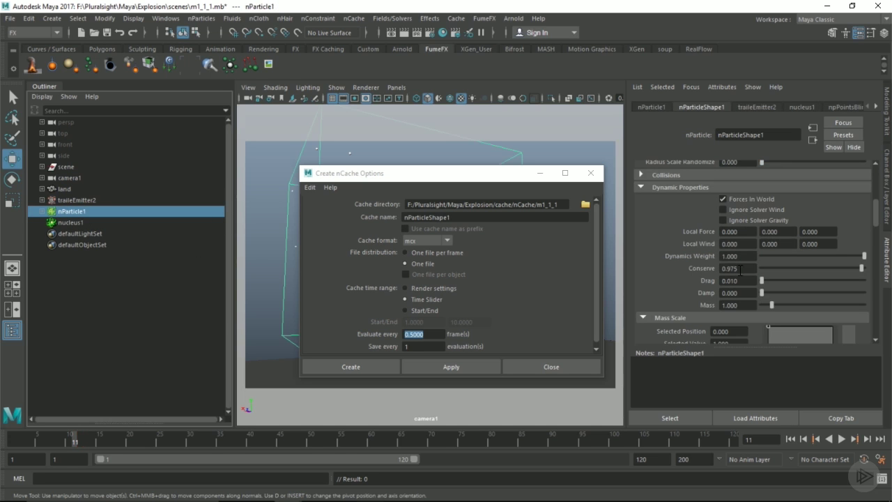
Create the nParticle1 cache over the Time Slider range, evaluating every 0.5 frame.
{"action": "left_click_drag", "start_coordinate": [744, 269], "coordinate": [677, 277]}
{"action": "left_click", "coordinate": [744, 271]}
{"action": "left_click_drag", "start_coordinate": [439, 334], "coordinate": [374, 335]}
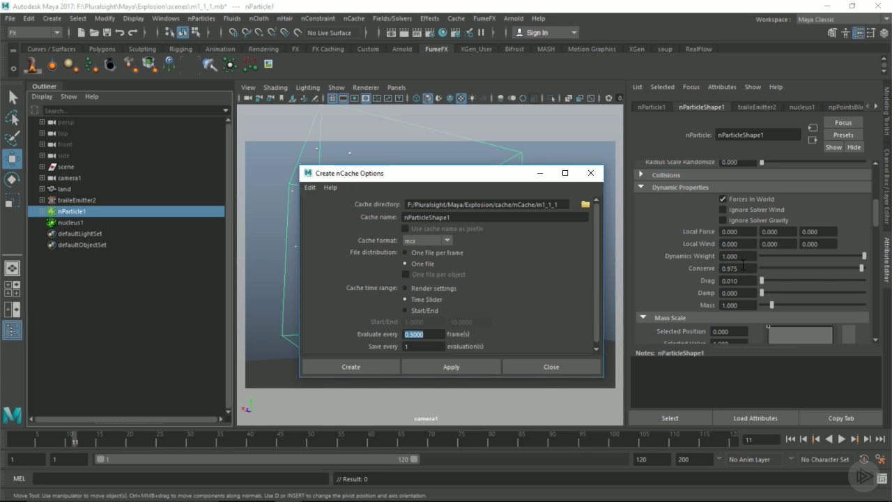
{"action": "left_click", "coordinate": [711, 269]}
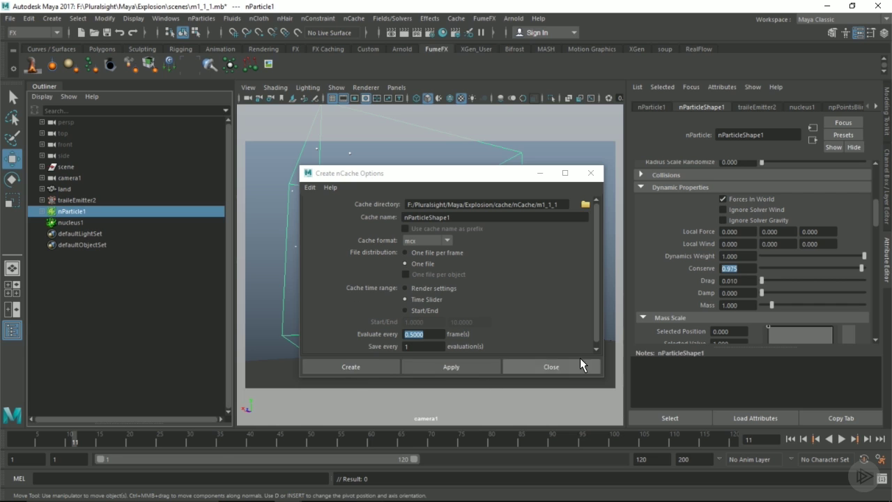
{"action": "left_click", "coordinate": [343, 366]}
Choose Replace Existing to overwrite the old nParticleShape1 cache and calculate it.
{"action": "left_click", "coordinate": [509, 263]}
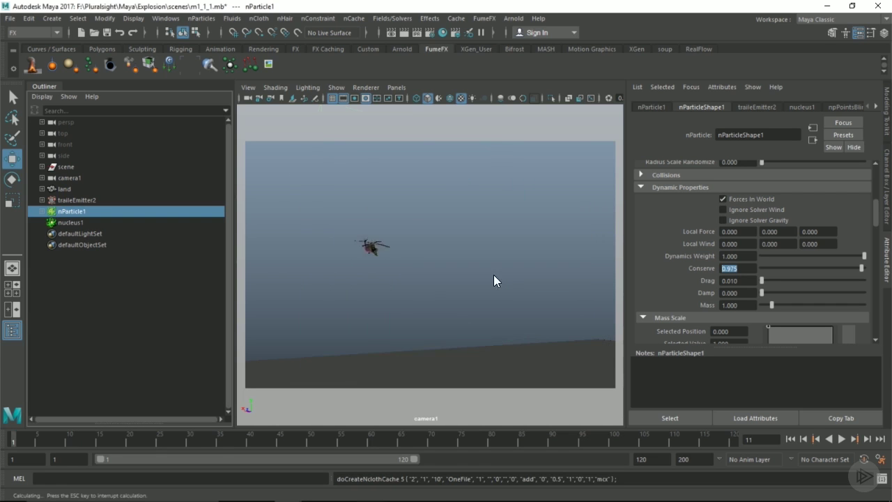